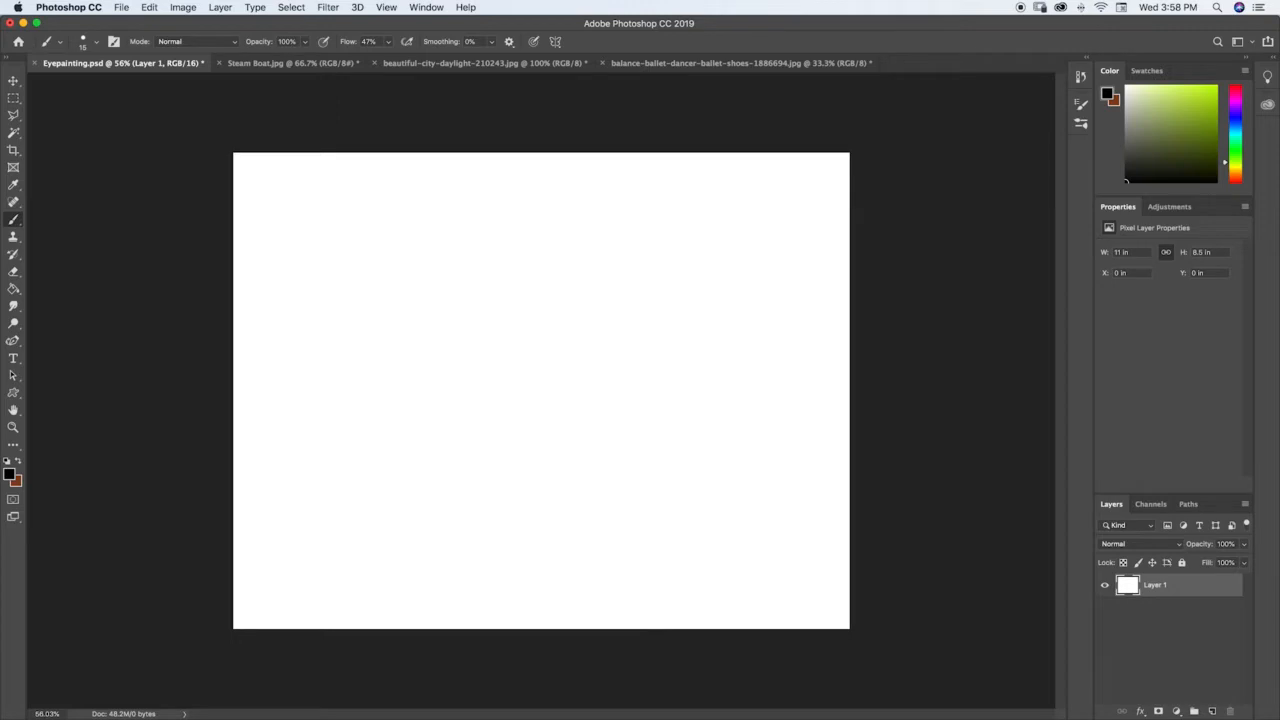
Step: Draw a square and a circle side by side as the first basic shapes at the top of the blank canvas
drag(279, 185, 278, 231)
mouse_move(279, 184)
mouse_down()
mouse_move(278, 232)
mouse_move(336, 229)
mouse_move(324, 194)
mouse_move(324, 230)
mouse_up()
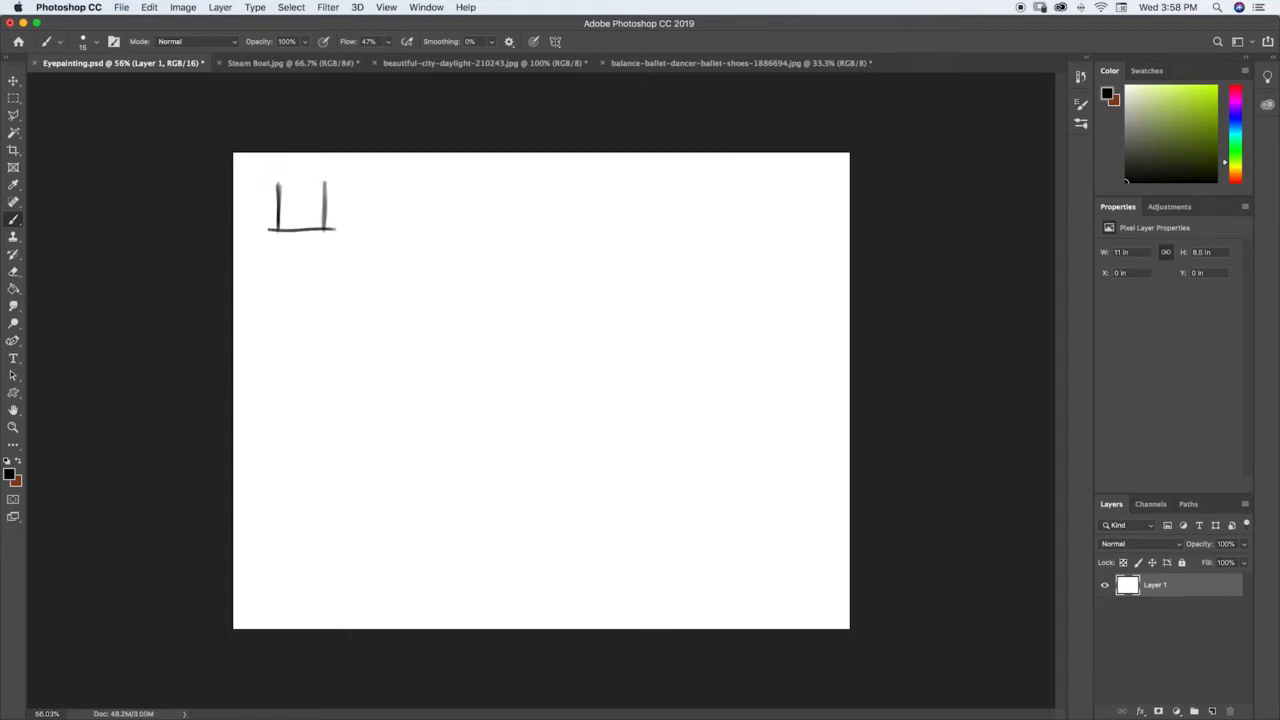
mouse_move(272, 180)
mouse_down()
mouse_move(330, 179)
mouse_move(324, 208)
mouse_move(278, 194)
mouse_move(277, 222)
mouse_move(308, 229)
mouse_up()
drag(392, 179, 384, 181)
mouse_move(386, 236)
mouse_down()
mouse_move(408, 226)
mouse_move(366, 203)
mouse_up()
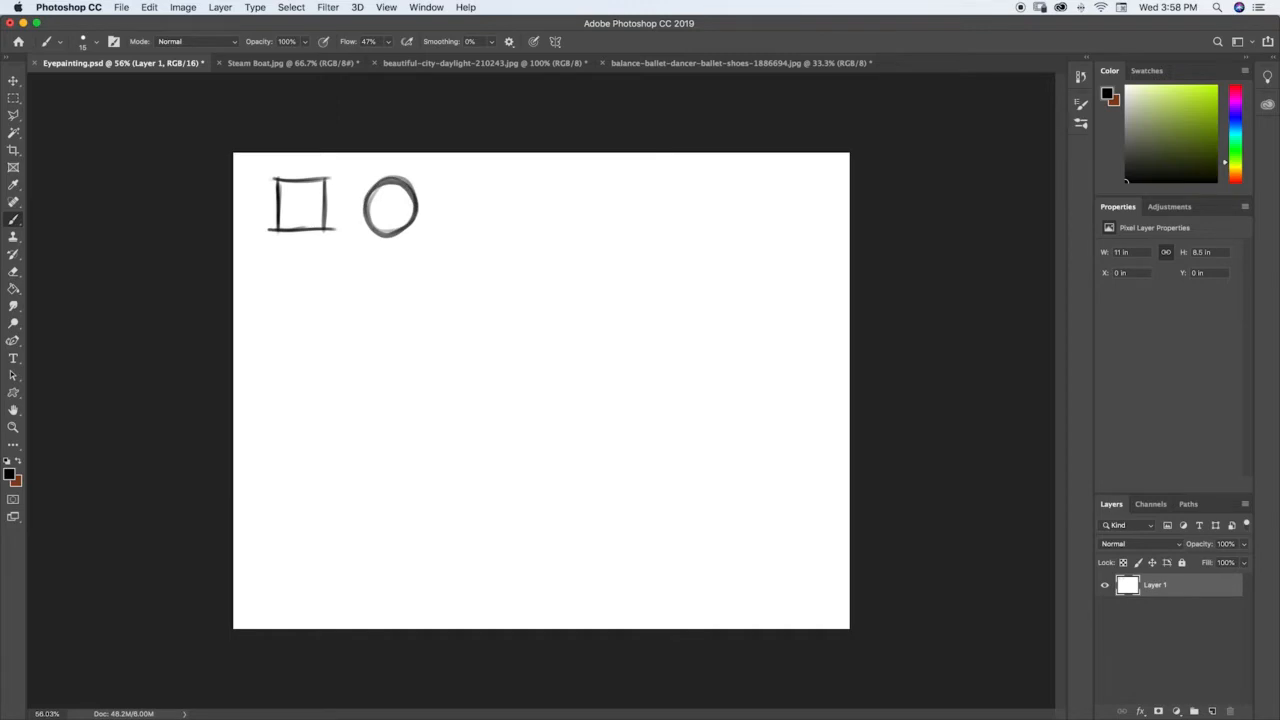
Step: Draw a triangle and a wide trapezoid beside the circle in the top row of shapes
mouse_move(441, 233)
mouse_down()
mouse_move(472, 179)
mouse_move(498, 231)
mouse_up()
mouse_move(473, 179)
mouse_down()
mouse_move(499, 232)
mouse_move(512, 232)
mouse_move(441, 237)
mouse_move(508, 232)
mouse_move(571, 179)
mouse_move(605, 178)
mouse_move(625, 182)
mouse_move(651, 232)
mouse_up()
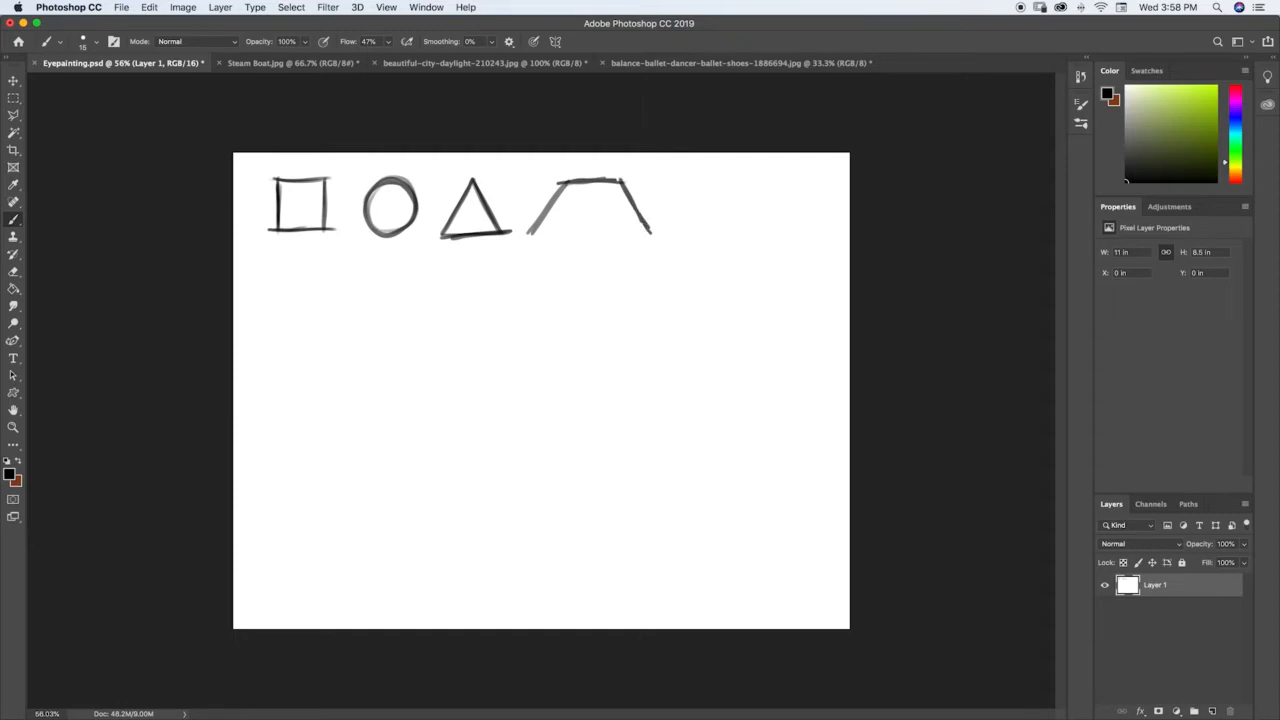
mouse_move(532, 233)
mouse_down()
mouse_move(650, 231)
mouse_move(529, 232)
mouse_move(639, 238)
mouse_up()
drag(566, 182, 529, 235)
drag(621, 180, 650, 230)
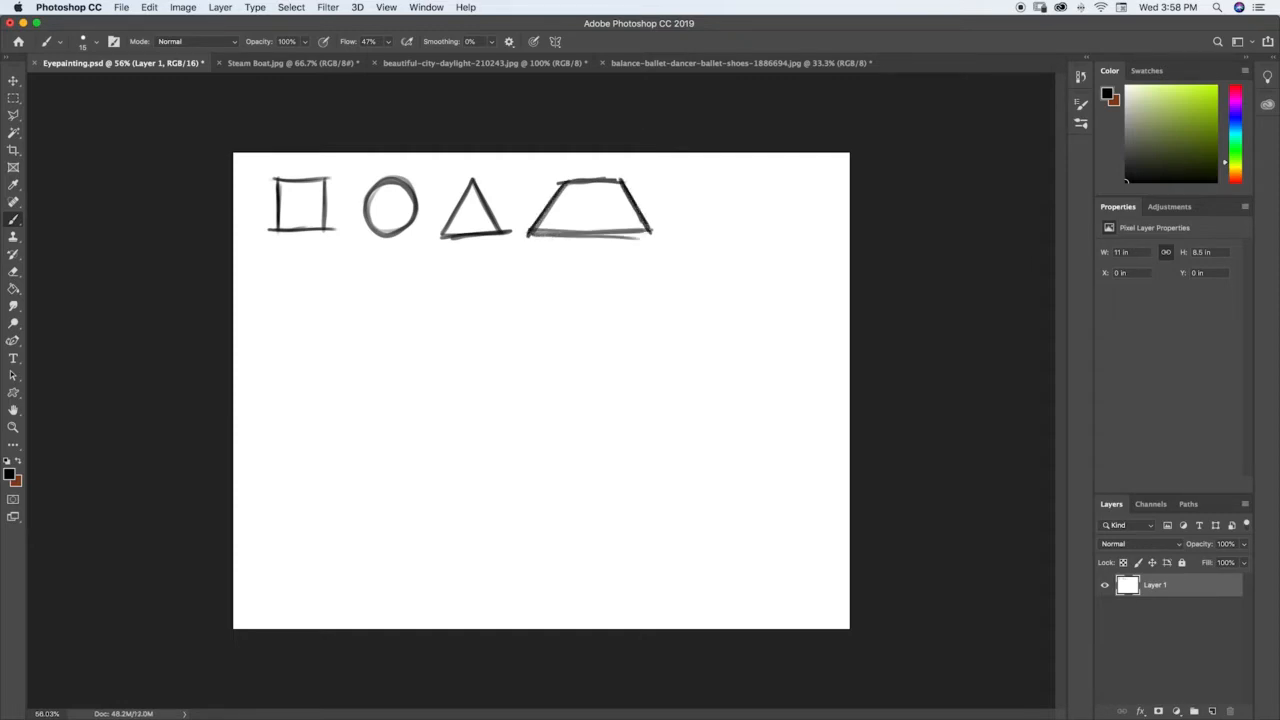
Step: Draw a wide rectangle at the end of the top row, beside the trapezoid
mouse_move(685, 186)
mouse_down()
mouse_move(685, 234)
mouse_move(791, 234)
mouse_up()
mouse_move(683, 178)
mouse_down()
mouse_move(790, 180)
mouse_move(790, 230)
mouse_up()
drag(790, 178, 788, 226)
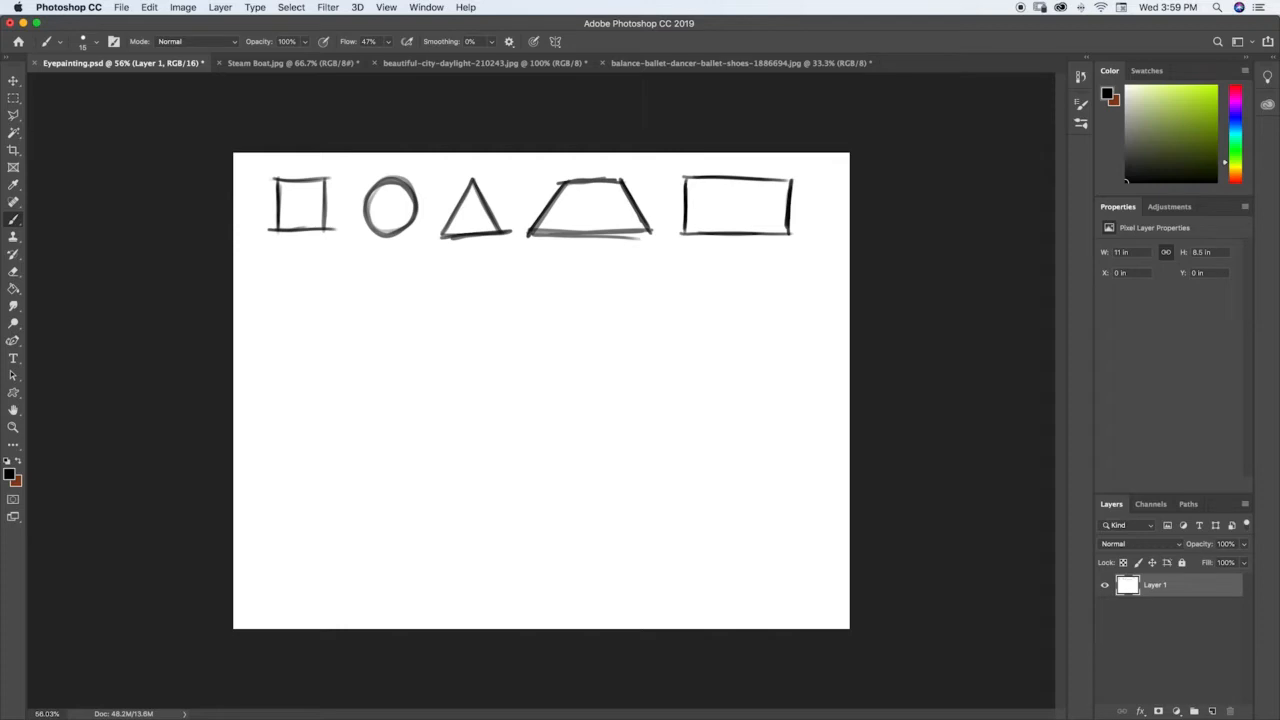
Step: Draw a diamond and a narrow rhombus below the square, and a narrow upright ellipse below the circle
mouse_move(303, 251)
mouse_down()
mouse_move(273, 278)
mouse_move(326, 273)
mouse_move(334, 281)
mouse_move(294, 299)
mouse_move(306, 307)
mouse_move(332, 281)
mouse_up()
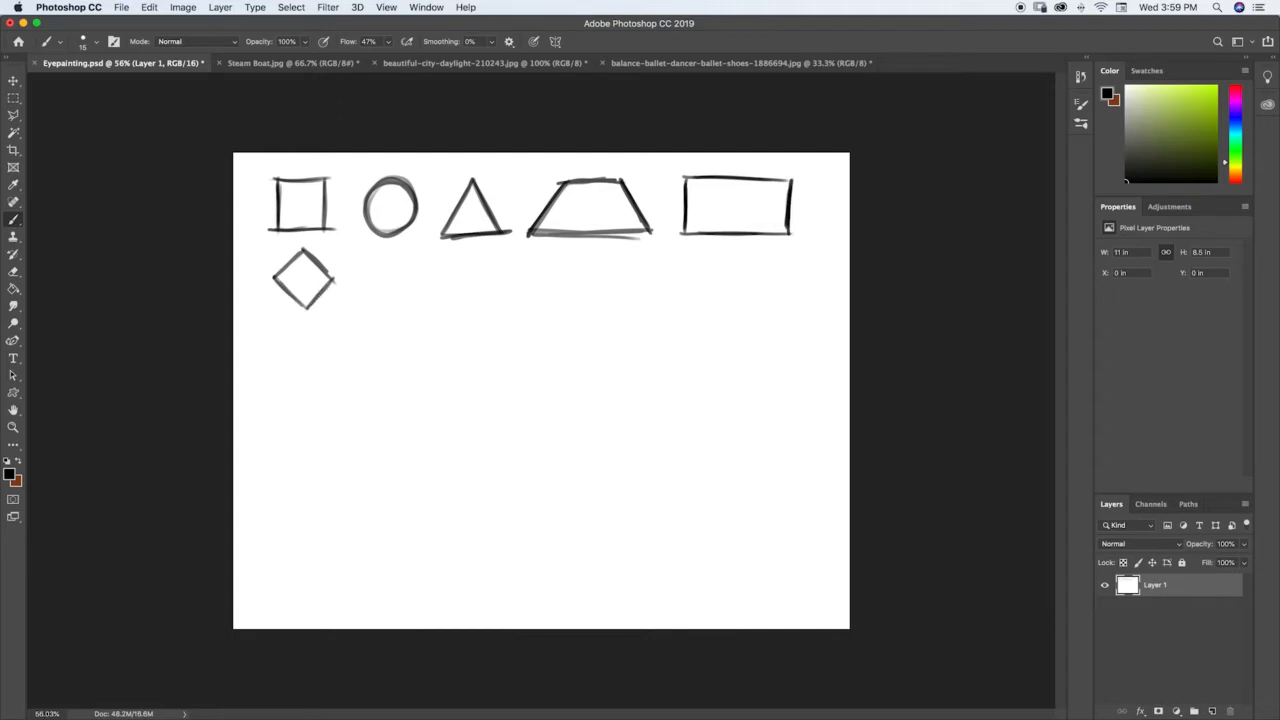
mouse_move(308, 326)
mouse_down()
mouse_move(284, 366)
mouse_move(328, 368)
mouse_move(292, 385)
mouse_move(302, 412)
mouse_move(328, 364)
mouse_up()
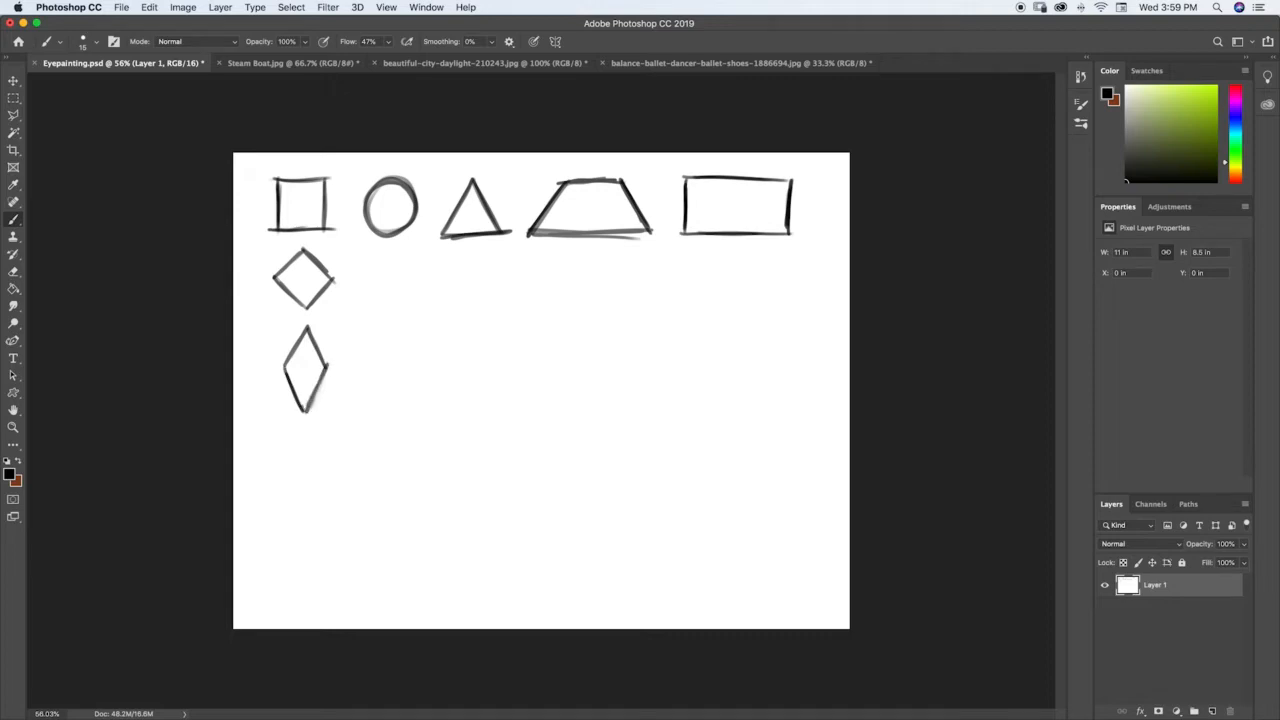
mouse_move(390, 252)
mouse_down()
mouse_move(406, 275)
mouse_move(388, 252)
mouse_move(400, 318)
mouse_move(376, 285)
mouse_move(404, 318)
mouse_move(374, 285)
mouse_up()
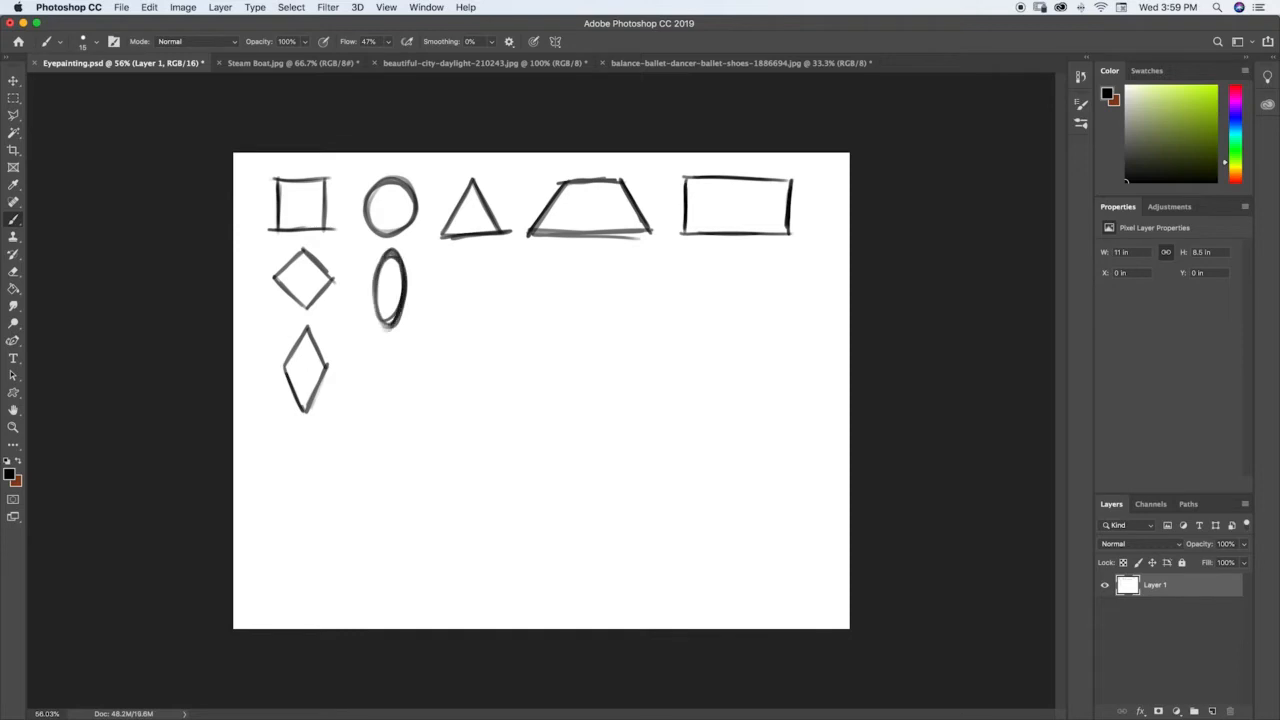
Step: Draw a tall narrow triangle and a right triangle below the first triangle
mouse_move(468, 256)
mouse_down()
mouse_move(448, 328)
mouse_move(469, 252)
mouse_move(488, 330)
mouse_move(450, 327)
mouse_move(488, 330)
mouse_move(448, 400)
mouse_move(488, 411)
mouse_up()
drag(450, 357, 481, 404)
mouse_move(448, 354)
mouse_down()
mouse_move(485, 410)
mouse_move(450, 409)
mouse_move(486, 412)
mouse_up()
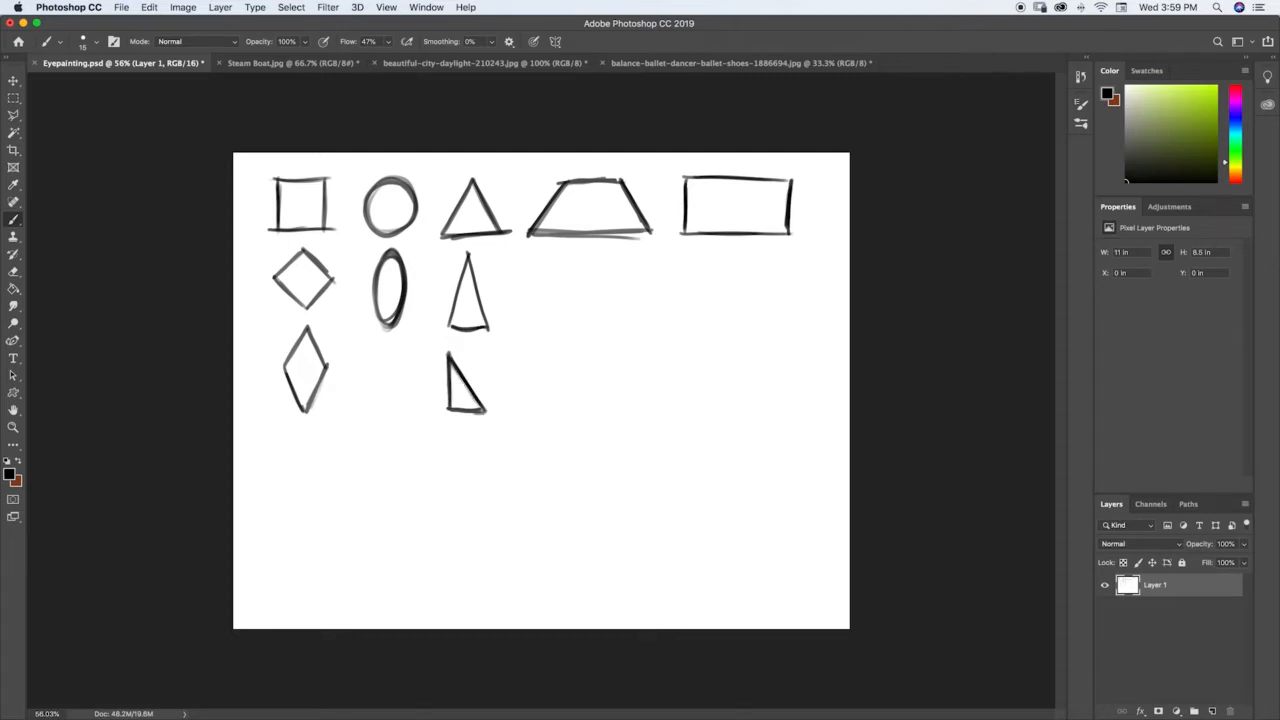
Step: Draw a narrow and a lopsided trapezoid below the first one, and a horizontal dividing line beneath the top row
mouse_move(578, 259)
mouse_down()
mouse_move(561, 314)
mouse_move(605, 258)
mouse_move(619, 315)
mouse_up()
mouse_move(530, 396)
mouse_down()
mouse_move(567, 355)
mouse_move(614, 351)
mouse_move(626, 396)
mouse_up()
mouse_move(530, 398)
mouse_down()
mouse_move(638, 399)
mouse_move(572, 349)
mouse_move(600, 352)
mouse_move(624, 394)
mouse_up()
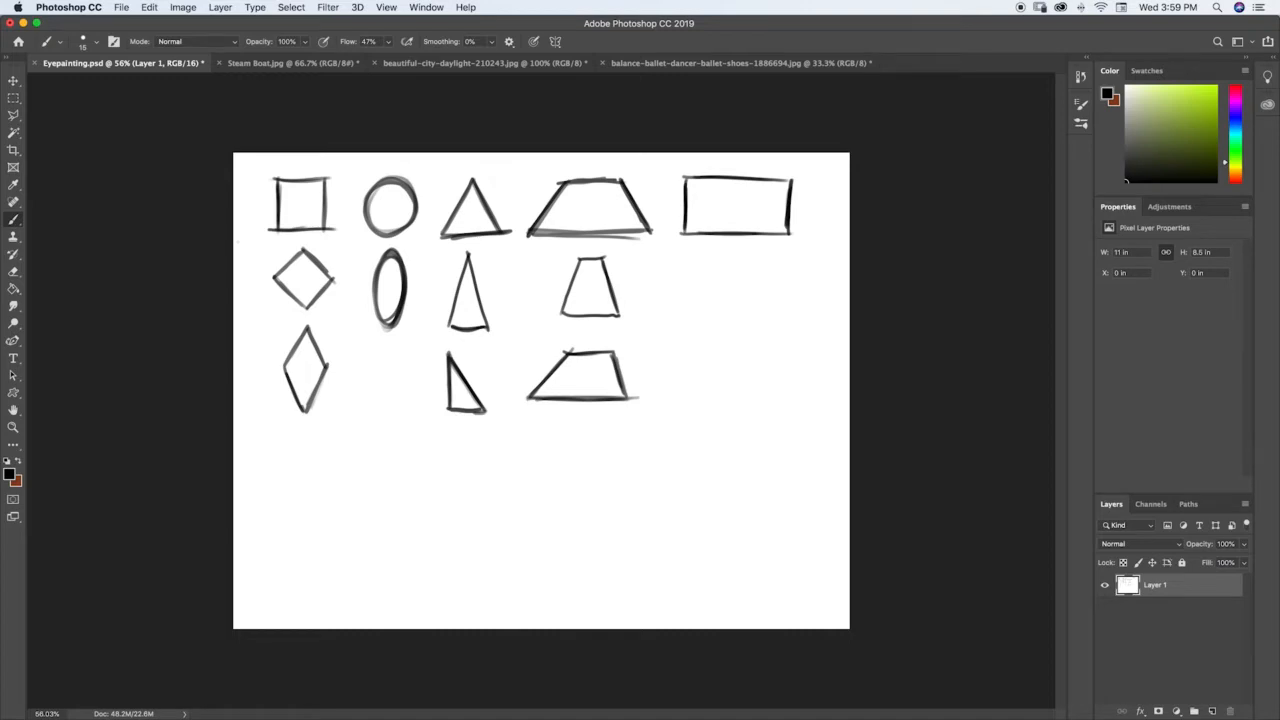
mouse_move(237, 243)
mouse_down()
mouse_move(509, 232)
mouse_move(850, 244)
mouse_up()
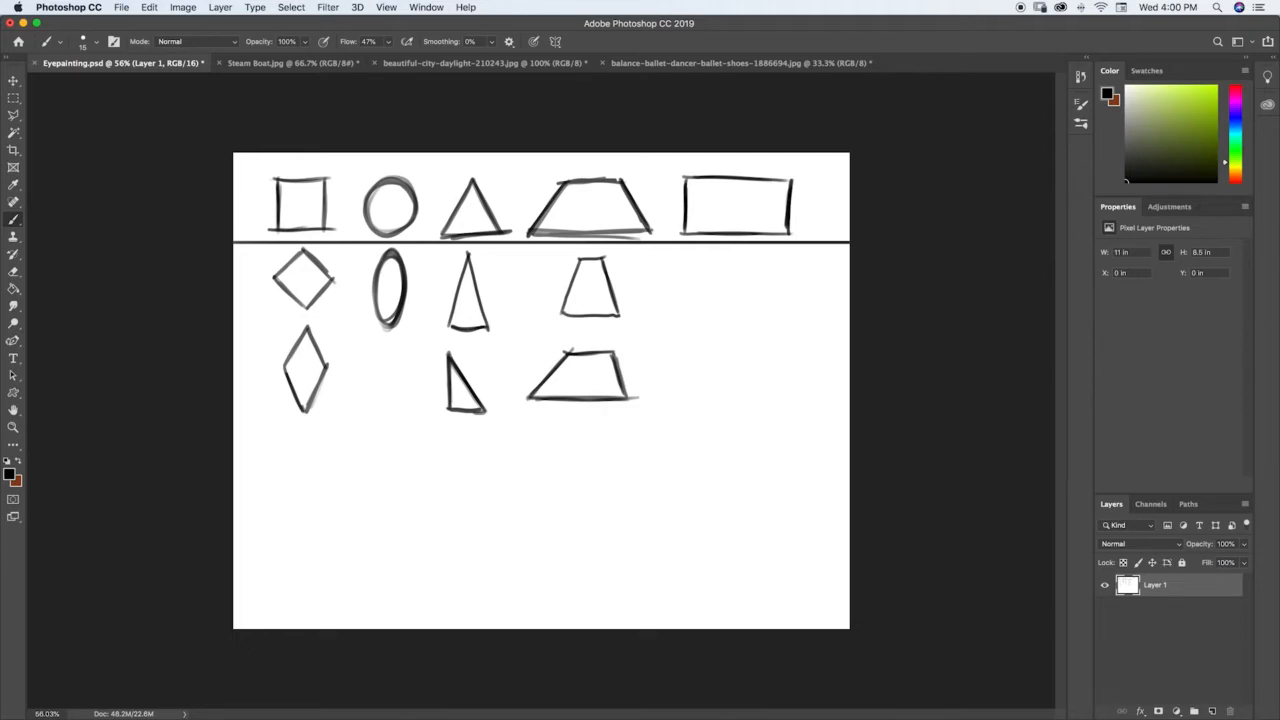
Step: Draw an apple outline with stem and leaf below the rhombus, and an irregular curved blob beside it
mouse_move(334, 467)
mouse_down()
mouse_move(319, 466)
mouse_move(312, 526)
mouse_move(348, 540)
mouse_move(372, 495)
mouse_move(340, 438)
mouse_move(337, 468)
mouse_move(336, 440)
mouse_up()
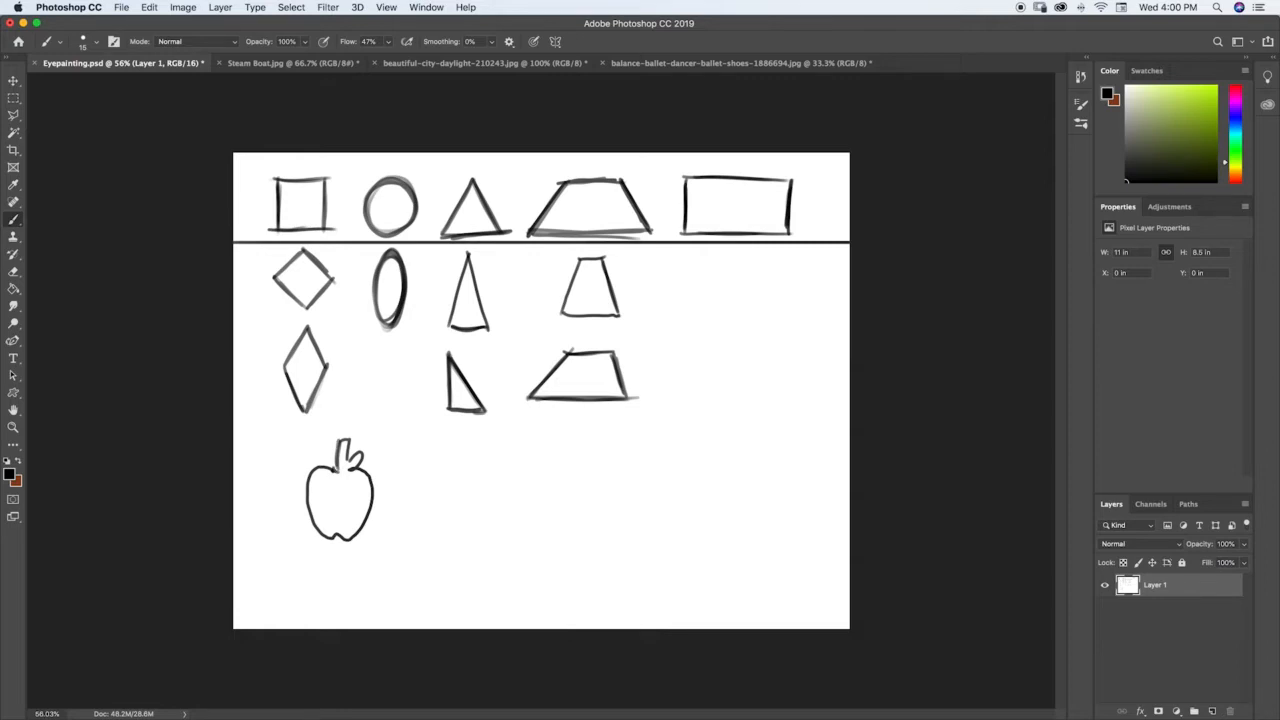
mouse_move(421, 491)
mouse_down()
mouse_move(455, 520)
mouse_move(458, 500)
mouse_move(490, 478)
mouse_move(500, 438)
mouse_move(460, 458)
mouse_move(440, 441)
mouse_move(428, 452)
mouse_move(424, 524)
mouse_move(482, 507)
mouse_move(506, 460)
mouse_move(484, 440)
mouse_move(420, 460)
mouse_move(424, 526)
mouse_move(458, 508)
mouse_up()
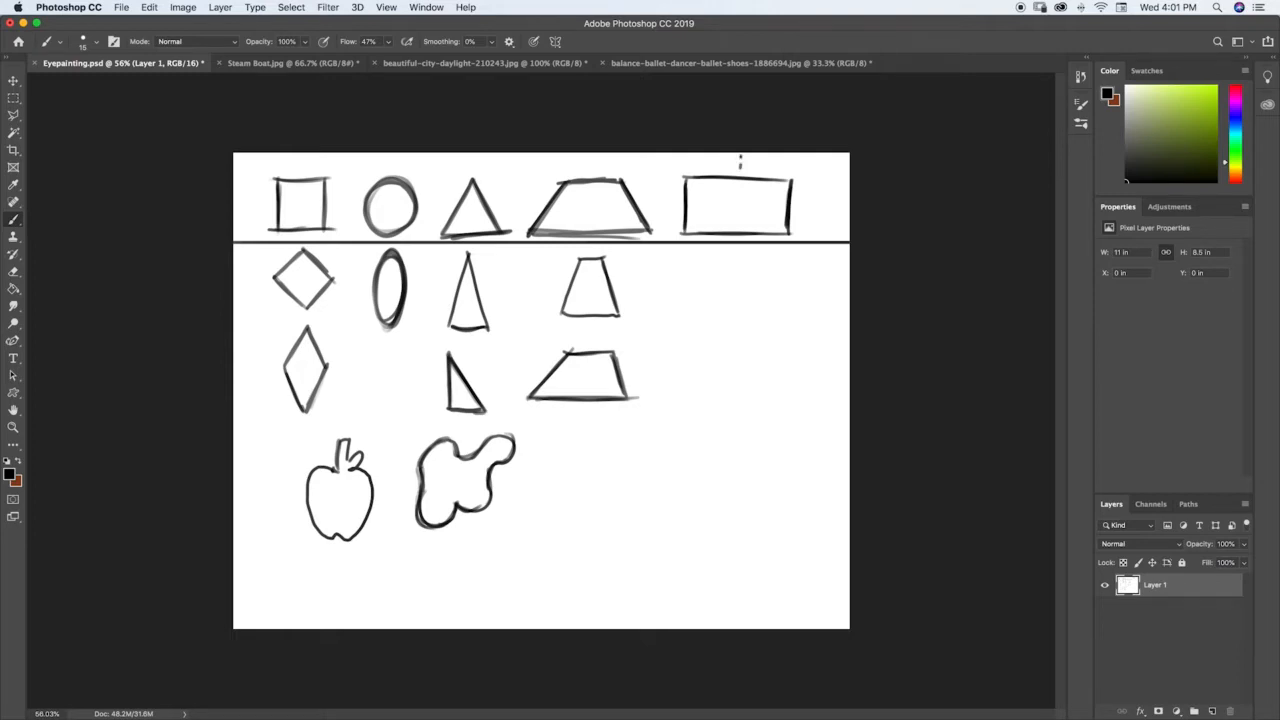
Step: Add dashed vertical symmetry lines through the rectangle, the top-row triangle and the trapezoids
drag(740, 170, 740, 218)
drag(473, 201, 473, 194)
drag(474, 187, 475, 175)
drag(408, 522, 490, 452)
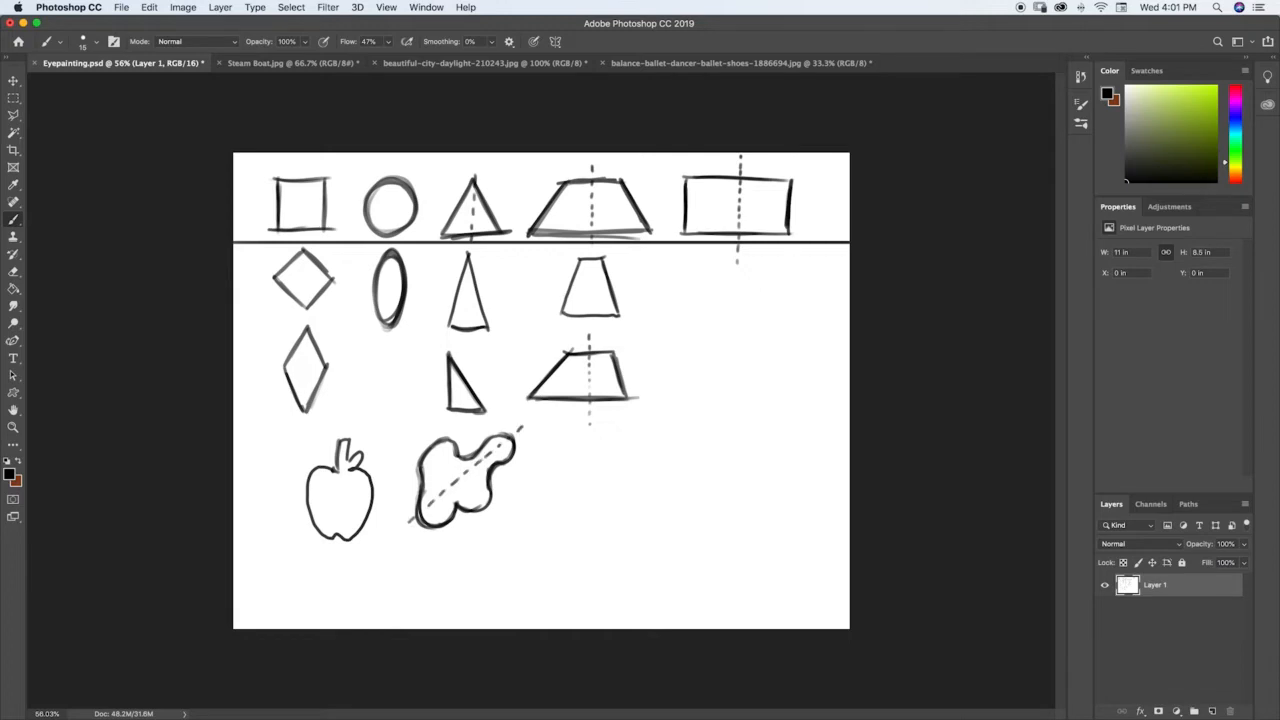
key(super+z)
key(super+z)
key(super+z)
key(super+z)
key(super+z)
key(super+z)
key(super+z)
Step: Sketch a sitting cat from basic shapes beside the blob: oval body, round head, straight legs, paws and curved tail
mouse_move(658, 449)
mouse_down()
mouse_move(650, 536)
mouse_move(634, 471)
mouse_move(667, 508)
mouse_move(651, 448)
mouse_move(631, 470)
mouse_up()
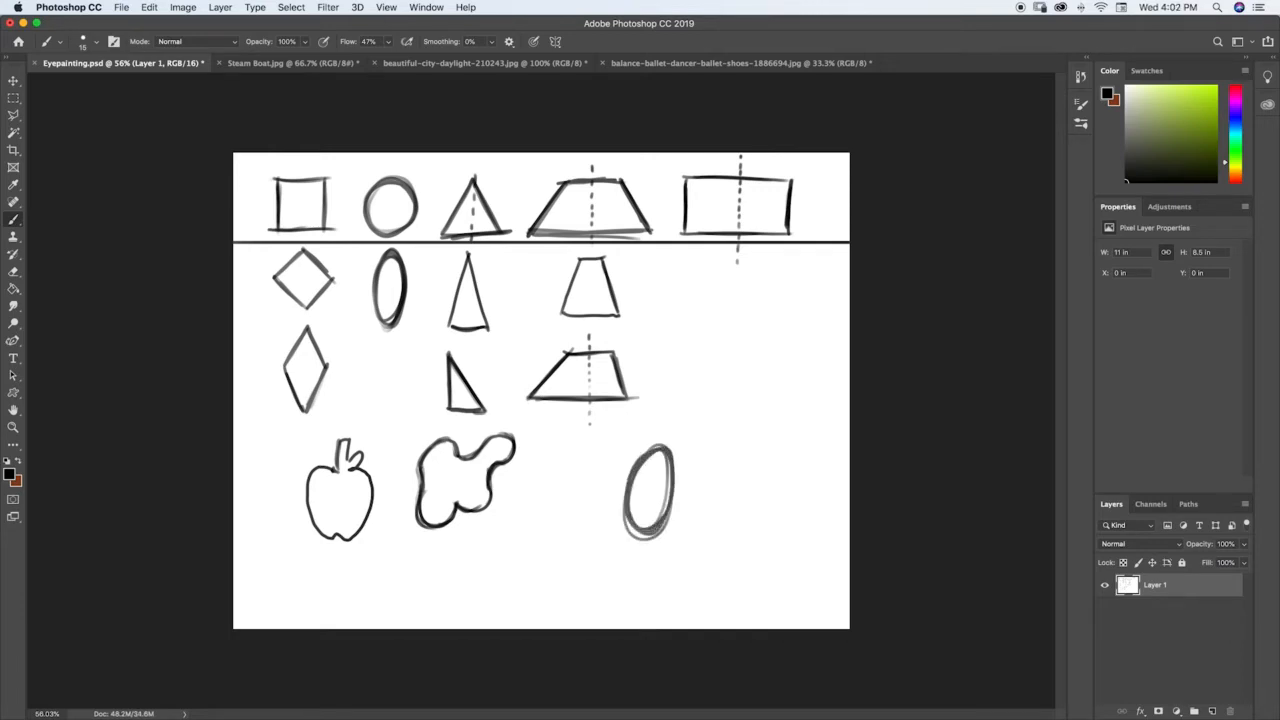
mouse_move(693, 444)
mouse_down()
mouse_move(672, 424)
mouse_move(704, 422)
mouse_move(684, 410)
mouse_move(692, 432)
mouse_up()
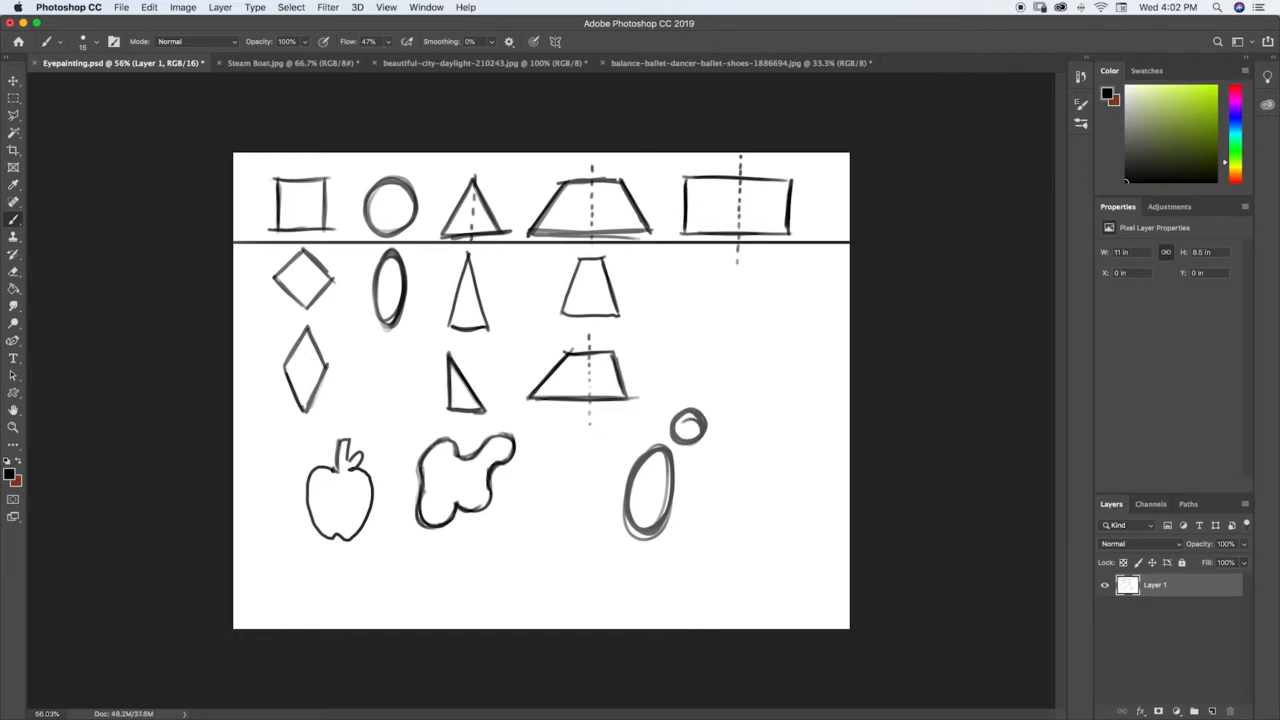
mouse_move(676, 462)
mouse_down()
mouse_move(674, 536)
mouse_move(662, 470)
mouse_move(668, 538)
mouse_move(684, 470)
mouse_move(672, 544)
mouse_move(686, 542)
mouse_move(664, 504)
mouse_move(630, 536)
mouse_up()
mouse_move(629, 492)
mouse_down()
mouse_move(630, 540)
mouse_move(660, 545)
mouse_move(634, 542)
mouse_move(660, 506)
mouse_move(612, 534)
mouse_move(588, 446)
mouse_move(569, 503)
mouse_move(624, 524)
mouse_move(598, 530)
mouse_up()
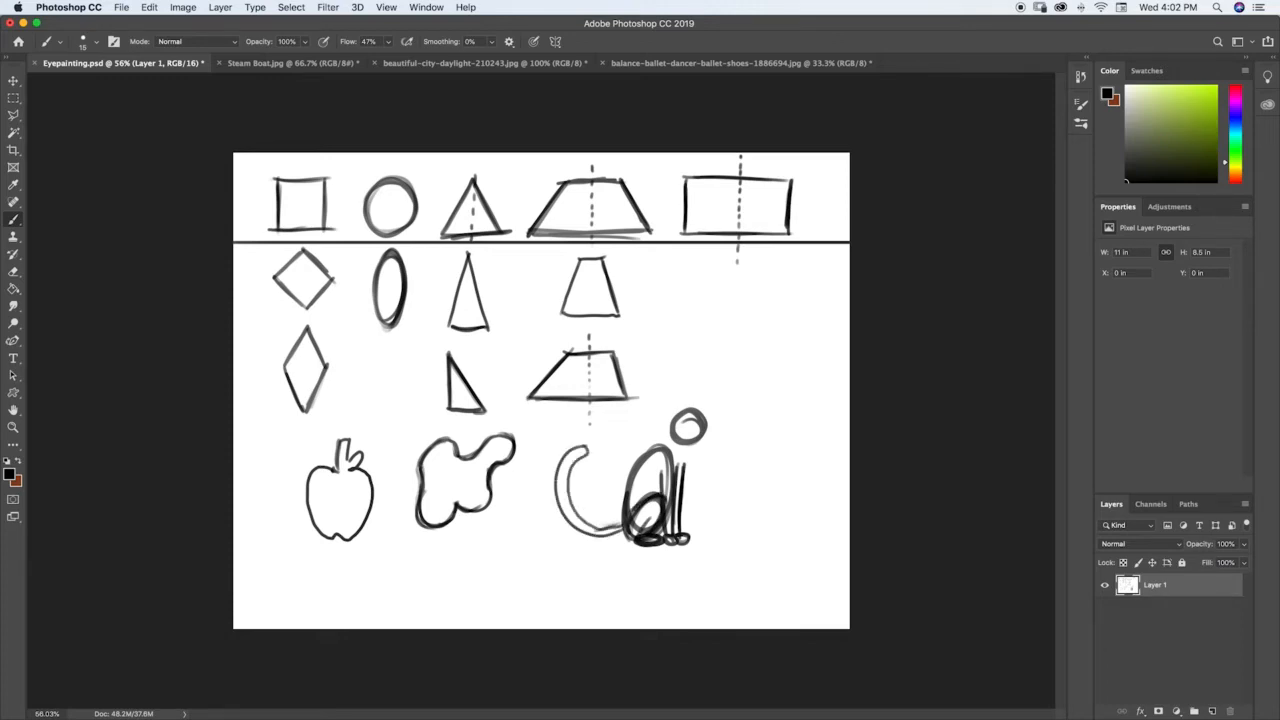
Step: Connect the cat's head and body with back and chest contours, and add pointed ears and a muzzle
drag(680, 413, 641, 456)
mouse_move(679, 413)
mouse_down()
mouse_move(631, 467)
mouse_move(682, 462)
mouse_move(680, 474)
mouse_up()
drag(692, 443, 684, 465)
mouse_move(677, 414)
mouse_down()
mouse_move(627, 491)
mouse_move(622, 525)
mouse_move(629, 516)
mouse_up()
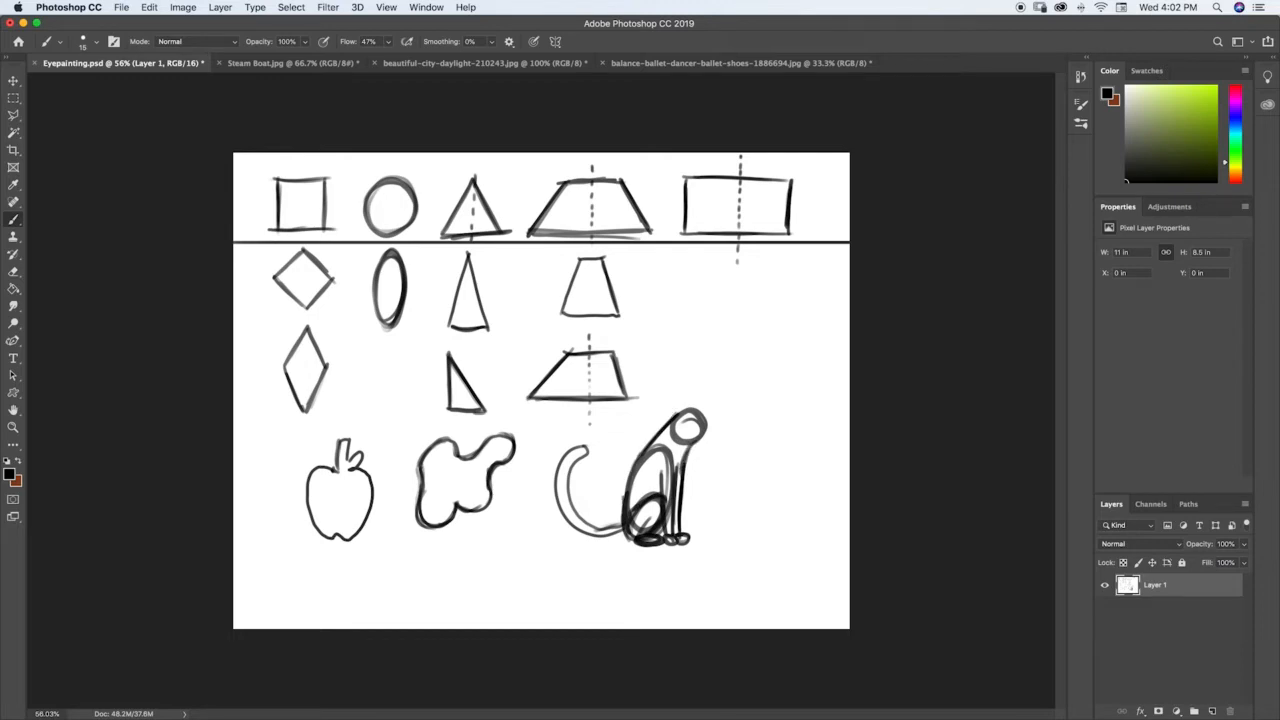
mouse_move(697, 428)
mouse_down()
mouse_move(701, 439)
mouse_move(683, 396)
mouse_move(690, 412)
mouse_move(709, 398)
mouse_up()
mouse_move(583, 521)
mouse_down()
mouse_move(621, 526)
mouse_move(567, 474)
mouse_move(588, 451)
mouse_move(561, 464)
mouse_up()
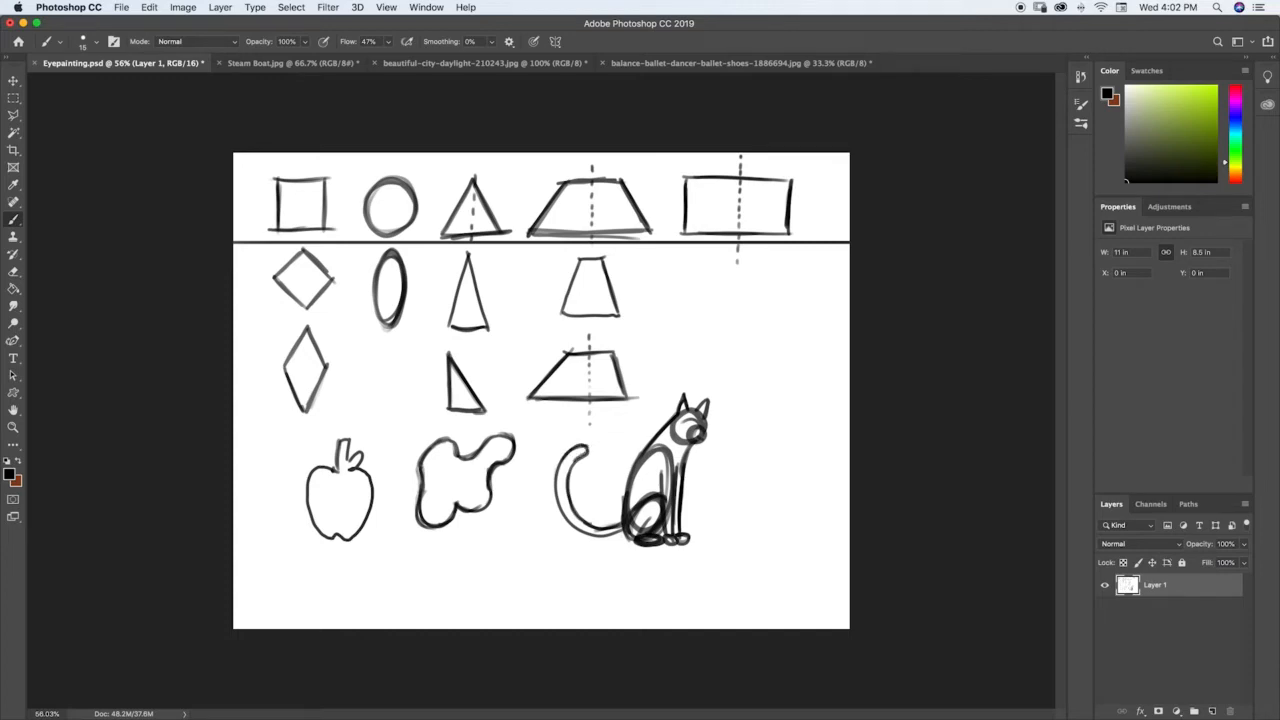
mouse_move(675, 419)
mouse_down()
mouse_move(686, 466)
mouse_move(635, 476)
mouse_move(630, 490)
mouse_up()
Step: Switch to the Steam Boat.jpg document and set the foreground color to red (ff0000)
click(295, 64)
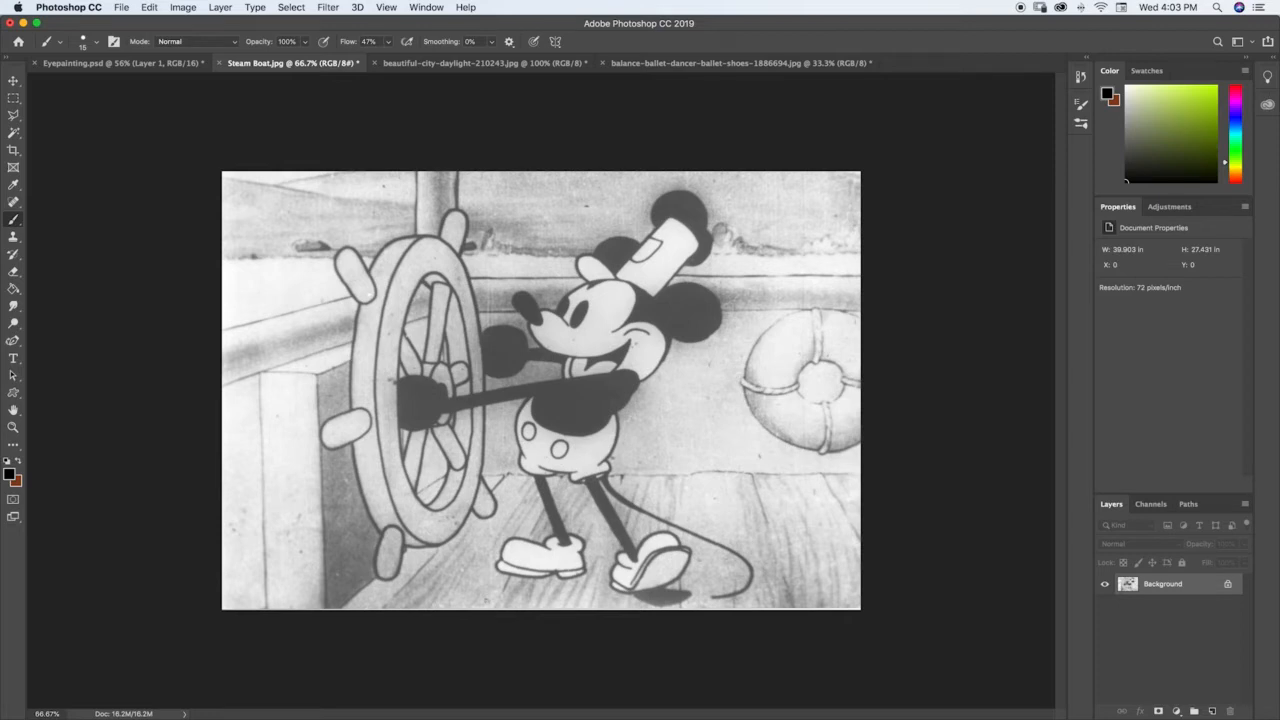
click(11, 475)
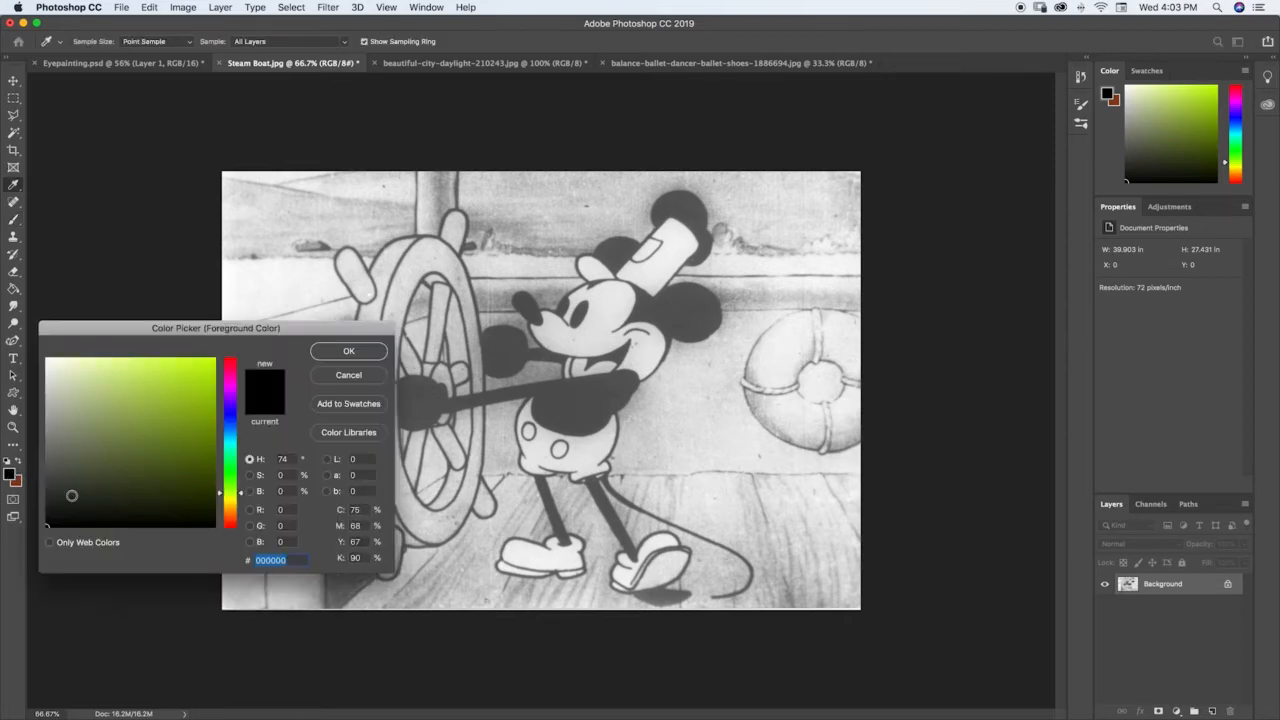
click(230, 515)
drag(230, 517, 230, 525)
click(212, 362)
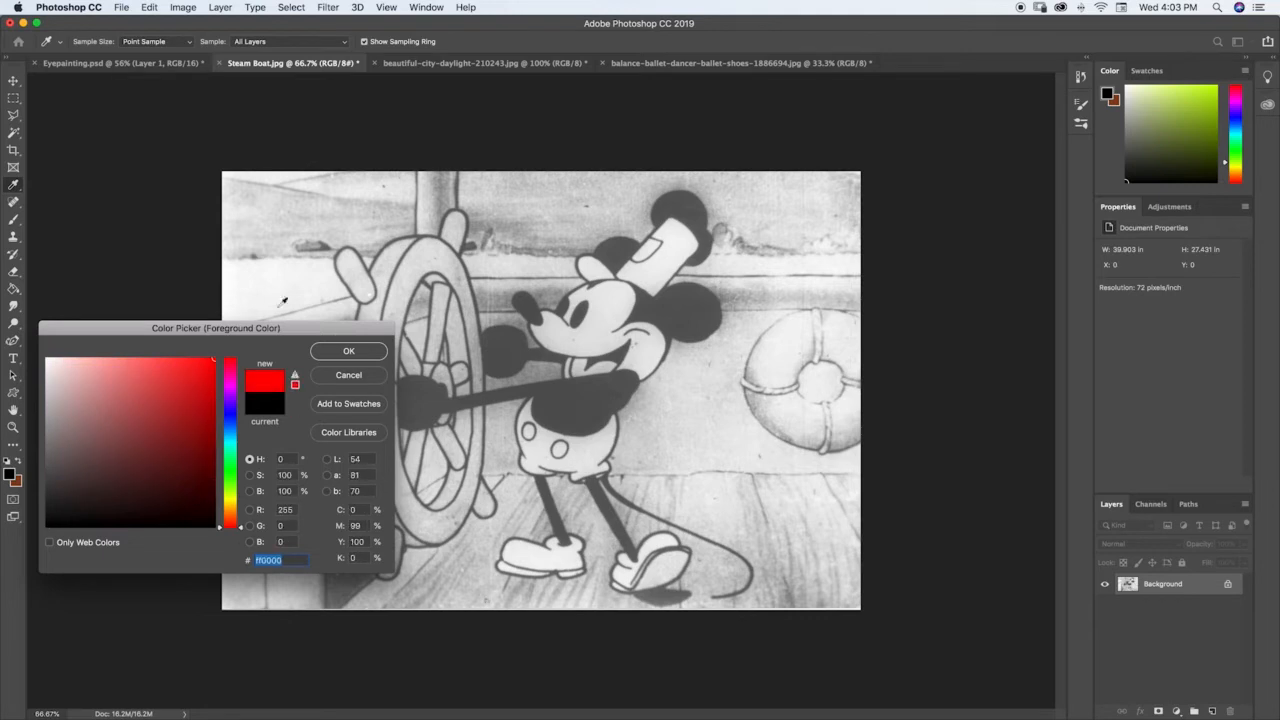
click(348, 351)
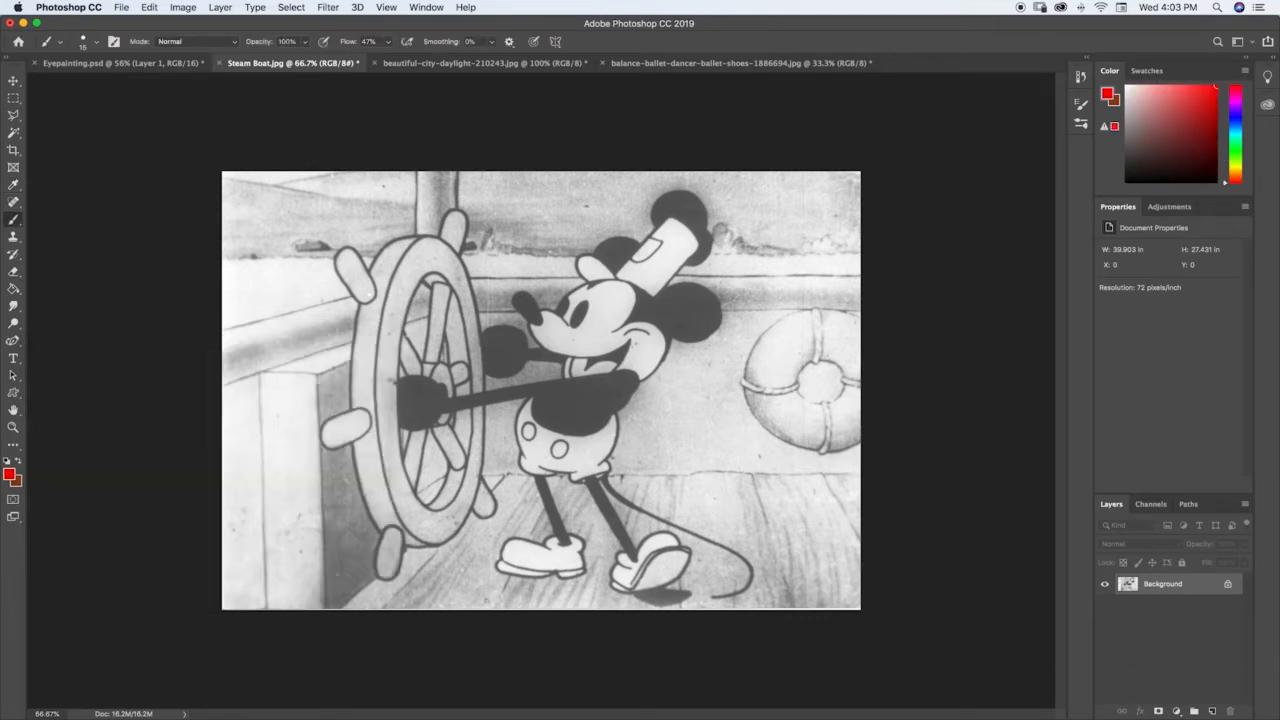
Step: Trace the character's head, snout, nose, eye and mouth in red as circles, ovals and simple curves
mouse_move(628, 285)
mouse_down()
mouse_move(598, 284)
mouse_move(556, 350)
mouse_move(630, 382)
mouse_move(630, 287)
mouse_move(662, 342)
mouse_move(600, 387)
mouse_move(556, 348)
mouse_move(643, 290)
mouse_move(556, 330)
mouse_move(590, 292)
mouse_move(575, 368)
mouse_move(540, 330)
mouse_move(568, 335)
mouse_move(518, 292)
mouse_move(522, 310)
mouse_up()
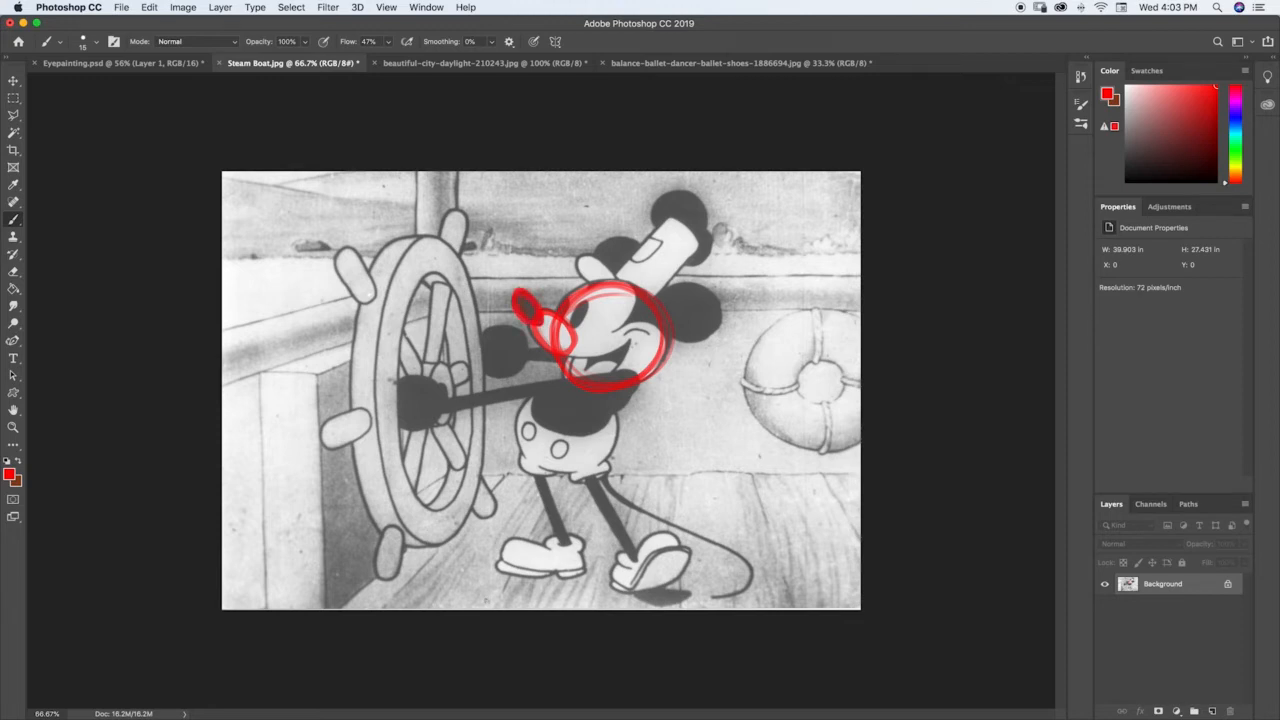
mouse_move(588, 302)
mouse_down()
mouse_move(572, 328)
mouse_move(565, 311)
mouse_up()
mouse_move(562, 358)
mouse_down()
mouse_move(634, 338)
mouse_move(612, 348)
mouse_up()
Step: Trace both ears, the hat and the dark round shapes behind the hat in red
mouse_move(600, 290)
mouse_down()
mouse_move(612, 268)
mouse_move(576, 262)
mouse_move(600, 285)
mouse_move(645, 250)
mouse_move(628, 285)
mouse_move(638, 260)
mouse_up()
mouse_move(712, 305)
mouse_down()
mouse_move(655, 292)
mouse_move(708, 282)
mouse_move(698, 340)
mouse_move(690, 268)
mouse_up()
mouse_move(668, 222)
mouse_down()
mouse_move(622, 270)
mouse_move(670, 218)
mouse_move(700, 245)
mouse_move(675, 222)
mouse_up()
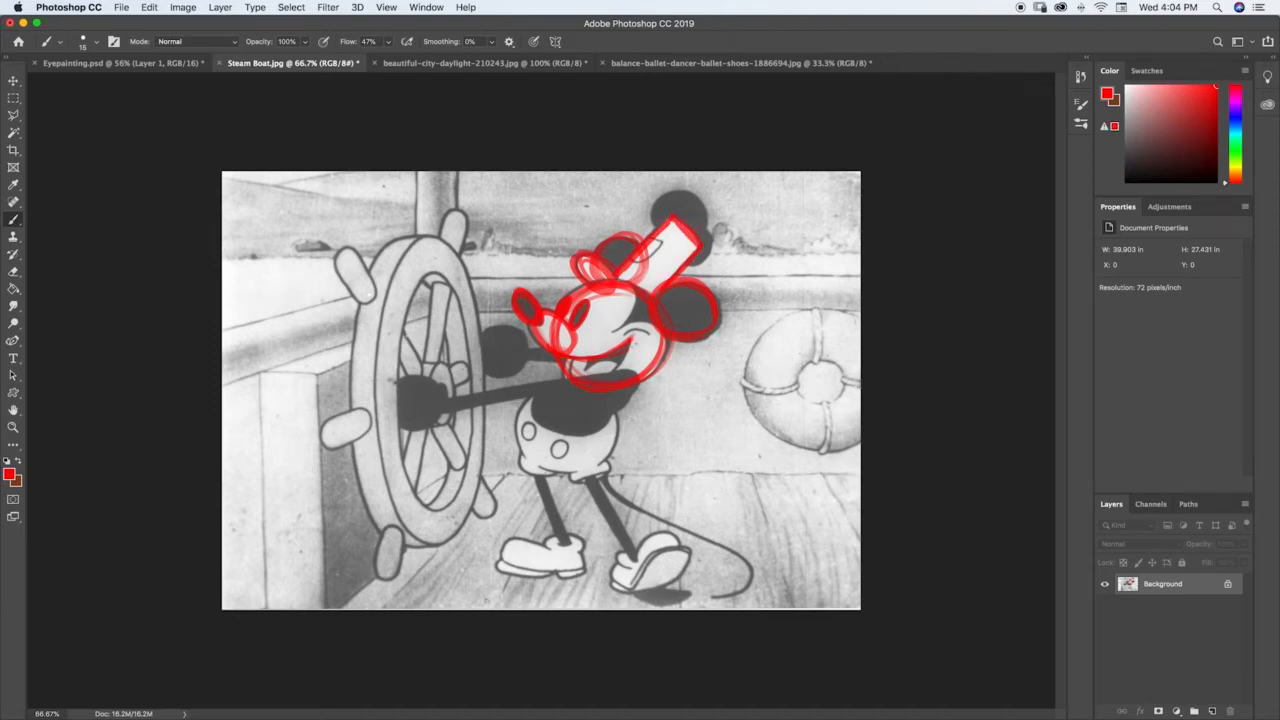
mouse_move(655, 205)
mouse_down()
mouse_move(698, 192)
mouse_move(704, 216)
mouse_move(670, 236)
mouse_move(688, 230)
mouse_move(700, 186)
mouse_move(708, 256)
mouse_move(712, 232)
mouse_move(682, 259)
mouse_up()
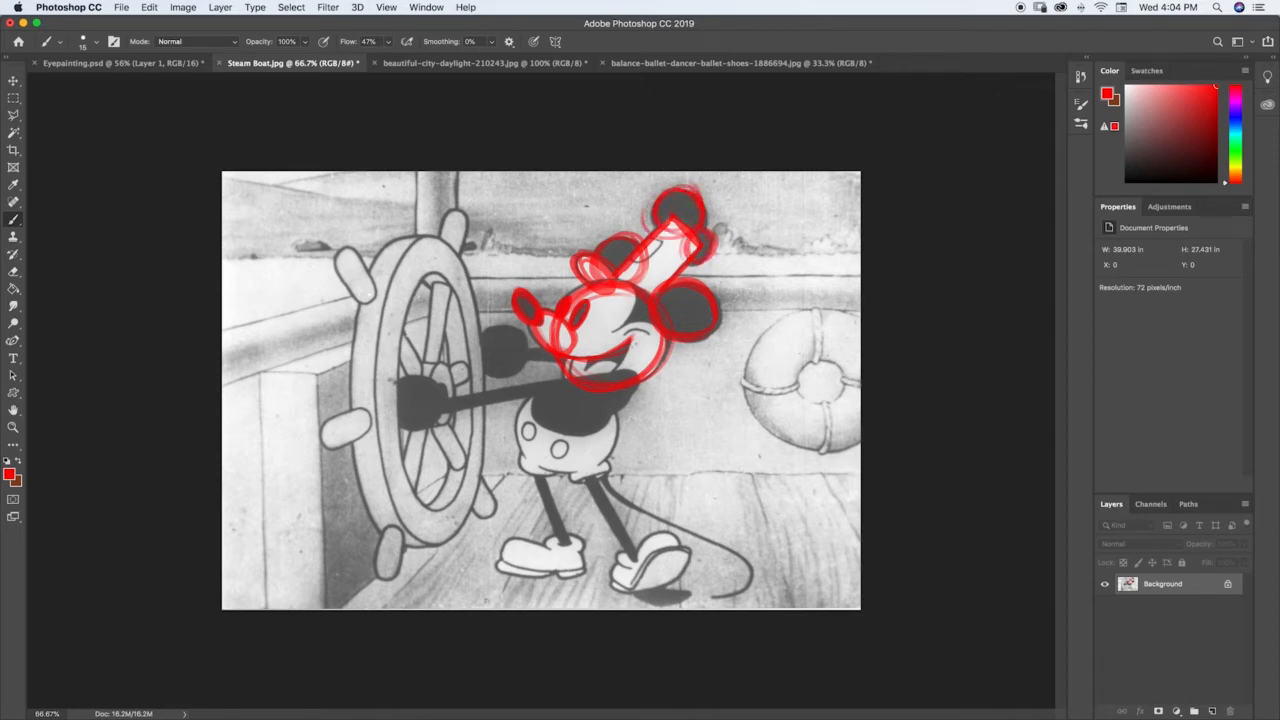
Step: Outline the character's arms as long narrow shapes and both hands as circles in red
drag(440, 411, 566, 384)
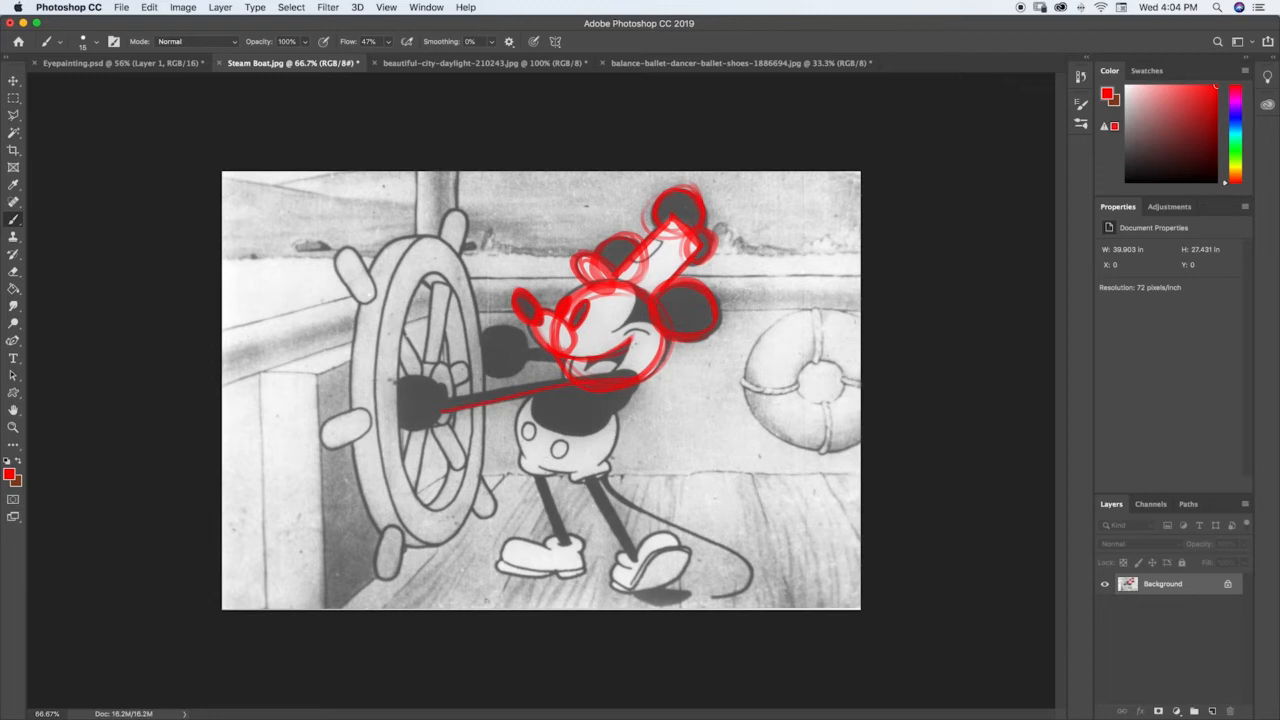
key(super+z)
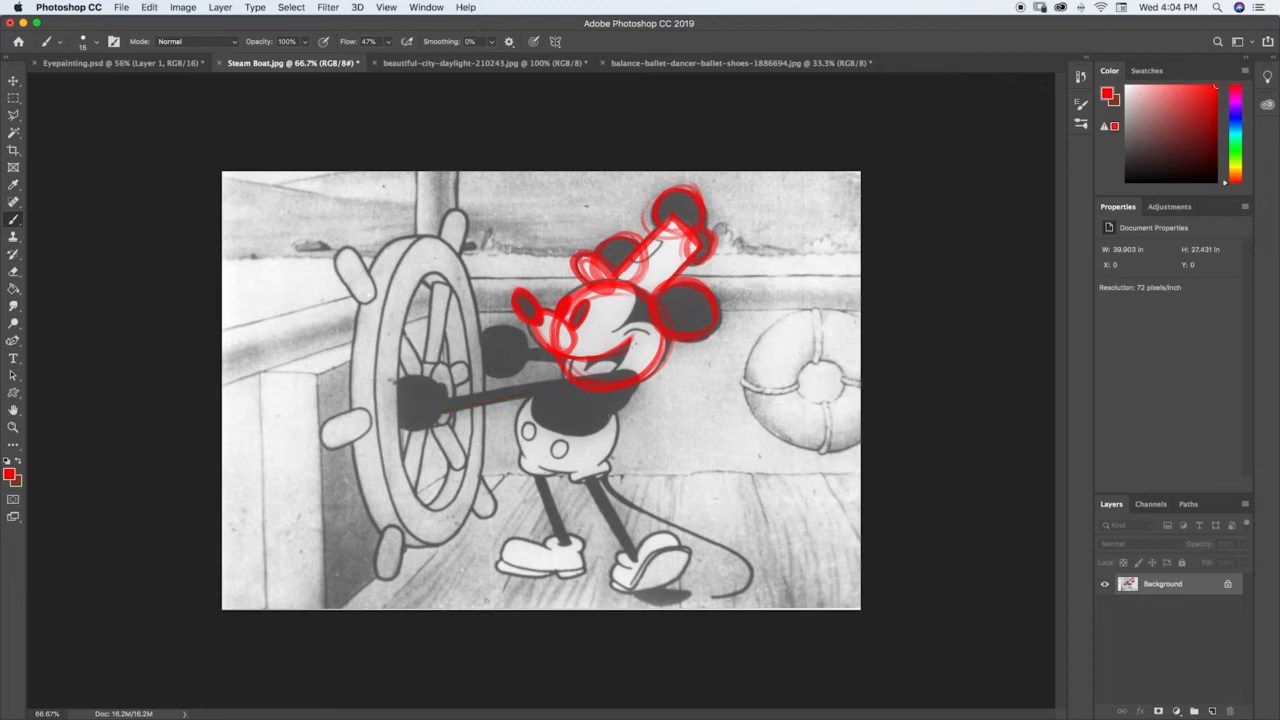
drag(458, 409, 632, 372)
mouse_move(527, 360)
mouse_down()
mouse_move(560, 363)
mouse_move(554, 347)
mouse_up()
mouse_move(440, 380)
mouse_down()
mouse_move(398, 426)
mouse_move(395, 398)
mouse_move(428, 375)
mouse_move(408, 395)
mouse_up()
mouse_move(505, 322)
mouse_down()
mouse_move(480, 365)
mouse_move(495, 378)
mouse_move(530, 368)
mouse_move(515, 320)
mouse_move(477, 348)
mouse_up()
right_click(479, 338)
click(478, 345)
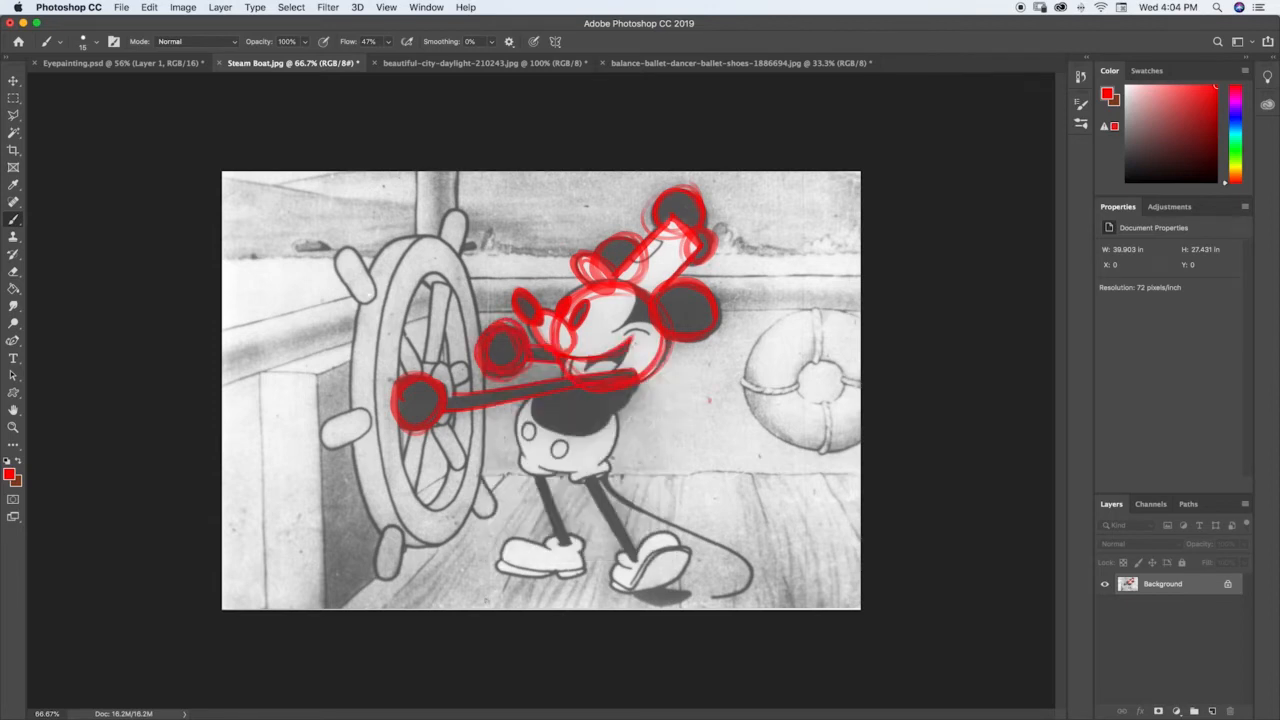
Step: Trace the dark torso as a red oval and reinforce the outlines of the chin and head circle
drag(638, 382, 599, 430)
mouse_move(535, 401)
mouse_down()
mouse_move(540, 426)
mouse_move(586, 440)
mouse_up()
mouse_move(574, 374)
mouse_down()
mouse_move(620, 368)
mouse_move(573, 373)
mouse_move(566, 436)
mouse_move(611, 367)
mouse_up()
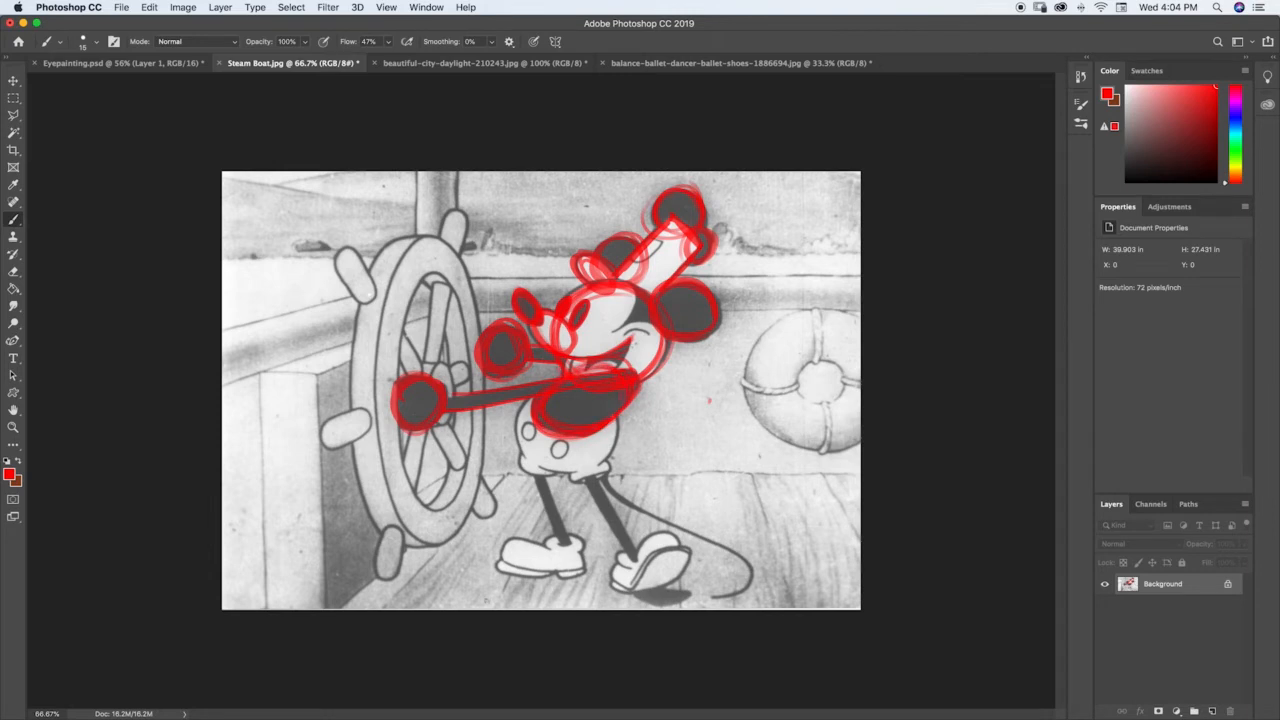
drag(556, 320, 555, 348)
mouse_move(662, 345)
mouse_down()
mouse_move(649, 374)
mouse_move(661, 342)
mouse_up()
Step: Trace the character's shorts in red with a large circle over the lower body and the leg cuffs below
mouse_move(526, 400)
mouse_down()
mouse_move(524, 452)
mouse_move(527, 400)
mouse_move(545, 468)
mouse_move(586, 476)
mouse_move(617, 418)
mouse_up()
mouse_move(522, 440)
mouse_down()
mouse_move(592, 470)
mouse_move(610, 432)
mouse_move(578, 472)
mouse_move(619, 430)
mouse_up()
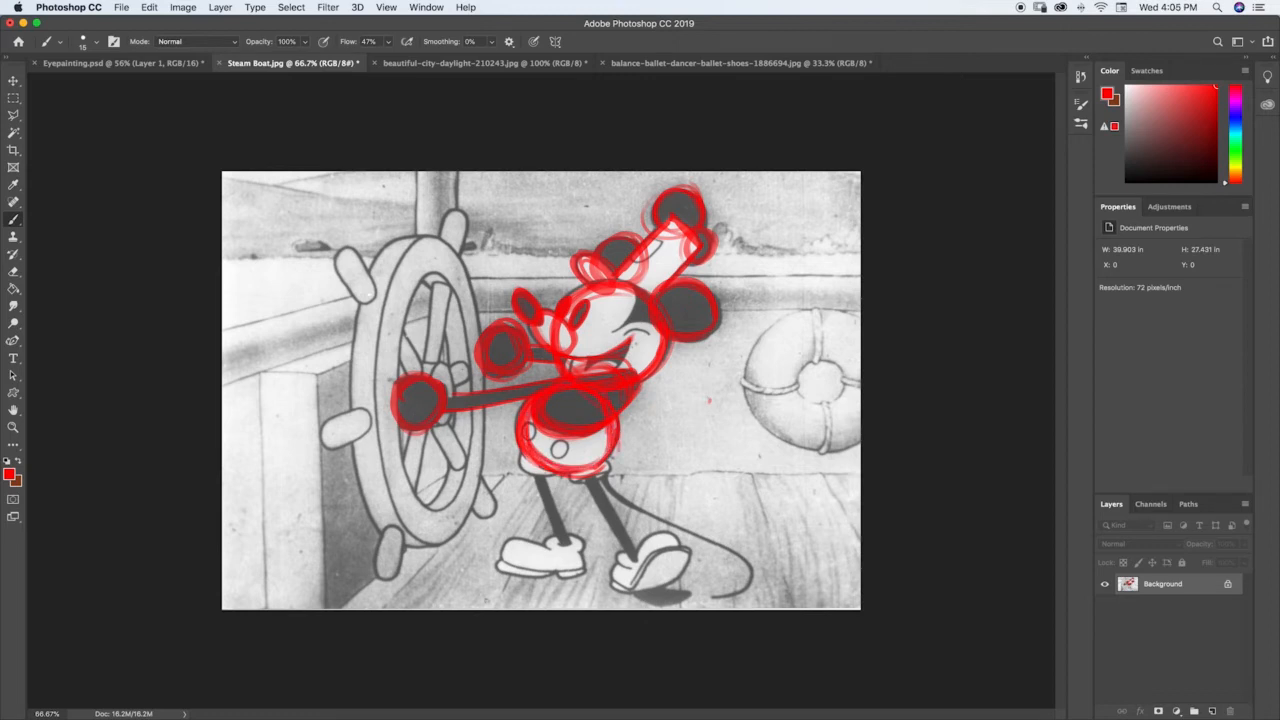
mouse_move(520, 448)
mouse_down()
mouse_move(518, 466)
mouse_move(552, 476)
mouse_move(608, 469)
mouse_move(604, 456)
mouse_up()
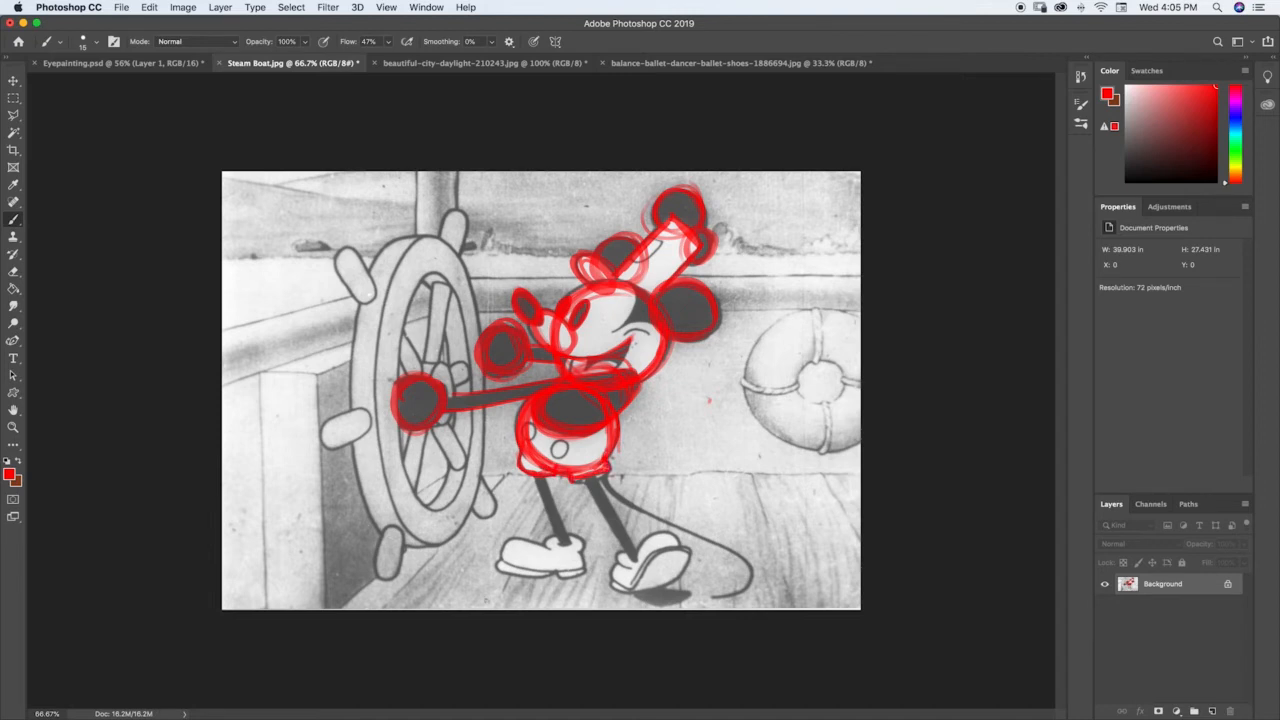
mouse_move(530, 452)
mouse_down()
mouse_move(550, 466)
mouse_move(611, 422)
mouse_up()
Step: Outline both legs as narrow tubes in red and circle the ankle cuffs with small ovals
mouse_move(536, 478)
mouse_down()
mouse_move(555, 541)
mouse_move(557, 516)
mouse_move(564, 534)
mouse_up()
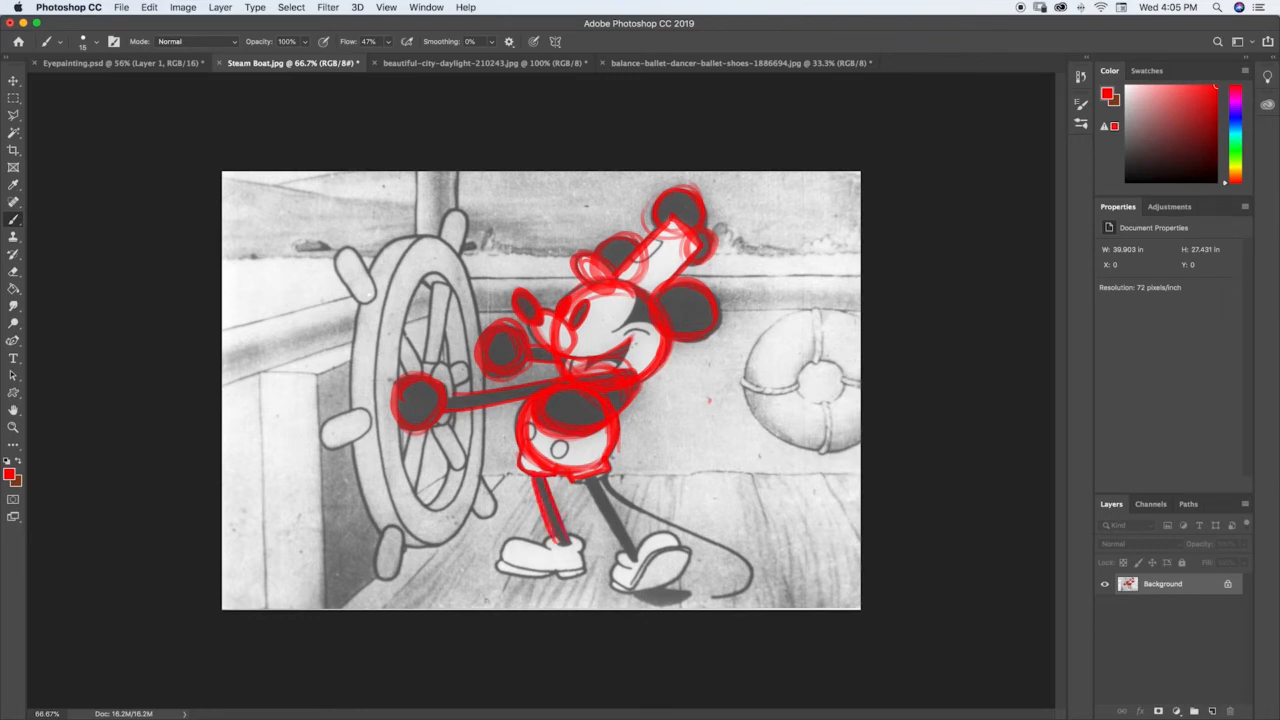
drag(585, 482, 626, 555)
mouse_move(586, 486)
mouse_down()
mouse_move(628, 556)
mouse_move(622, 523)
mouse_move(636, 548)
mouse_up()
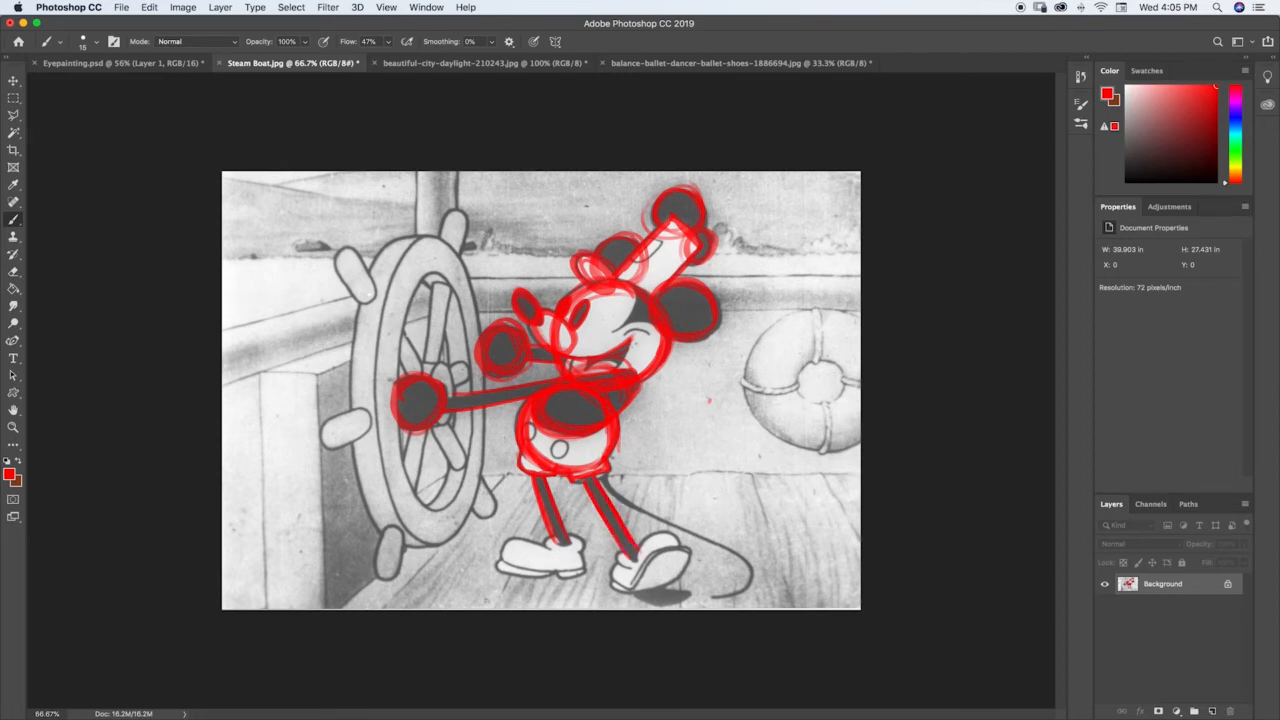
mouse_move(559, 543)
mouse_down()
mouse_move(642, 562)
mouse_move(632, 549)
mouse_move(634, 566)
mouse_up()
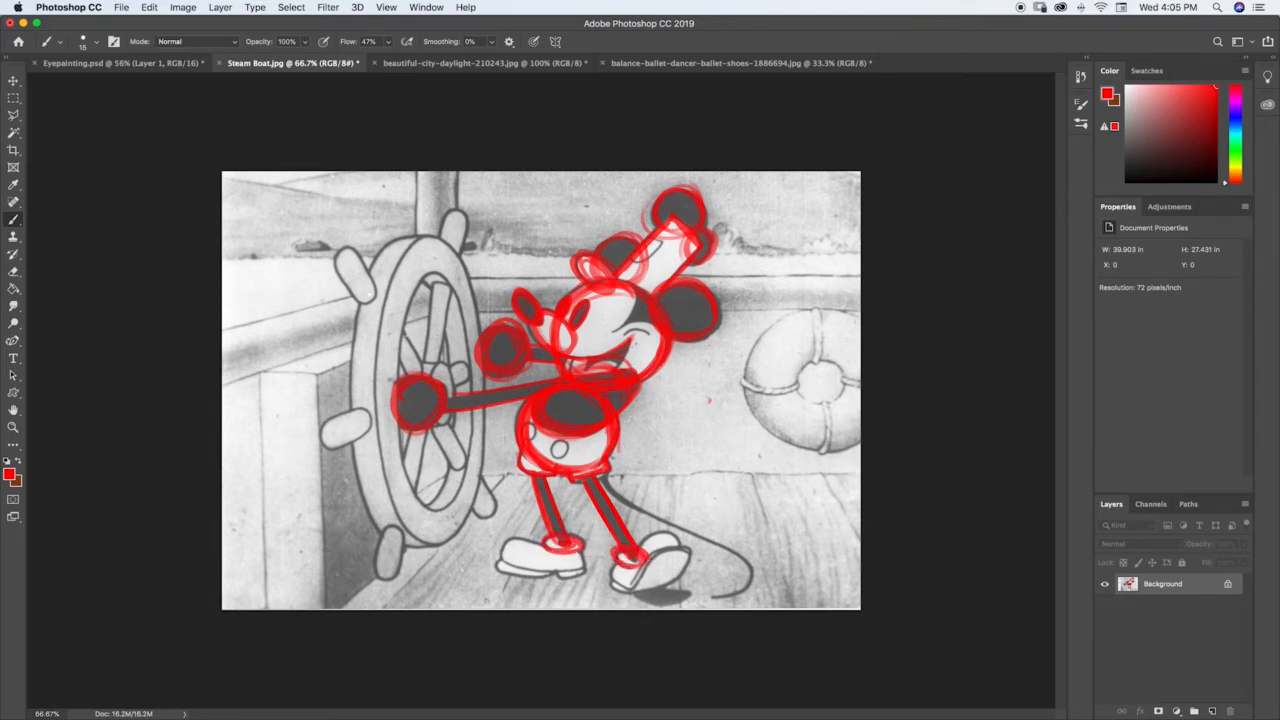
Step: Trace both shoes in red as block shapes with rounded ovals for the toes
mouse_move(546, 540)
mouse_down()
mouse_move(505, 541)
mouse_move(500, 566)
mouse_move(502, 540)
mouse_up()
drag(584, 576, 580, 546)
mouse_move(497, 567)
mouse_down()
mouse_move(606, 571)
mouse_move(632, 590)
mouse_move(636, 571)
mouse_move(633, 588)
mouse_up()
mouse_move(642, 545)
mouse_down()
mouse_move(684, 553)
mouse_move(635, 588)
mouse_up()
mouse_move(670, 530)
mouse_down()
mouse_move(636, 588)
mouse_move(668, 588)
mouse_move(646, 552)
mouse_up()
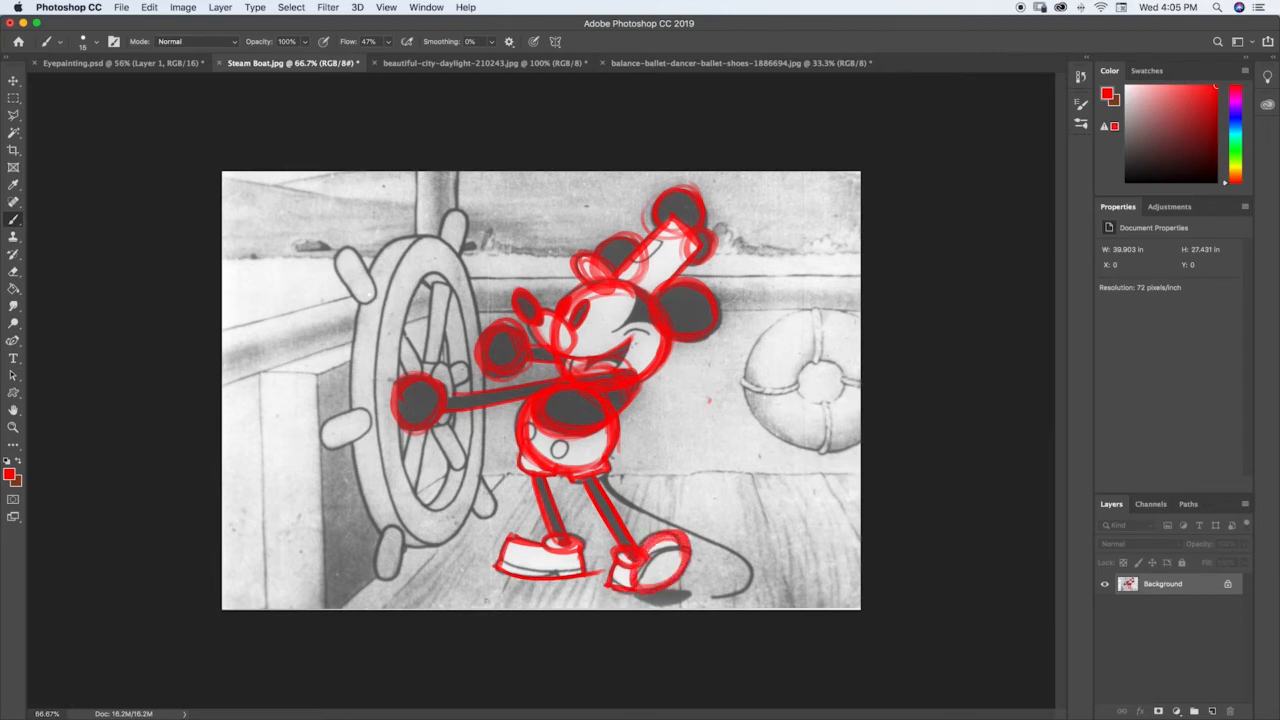
mouse_move(522, 539)
mouse_down()
mouse_move(510, 570)
mouse_move(550, 552)
mouse_move(560, 575)
mouse_move(580, 546)
mouse_move(630, 585)
mouse_up()
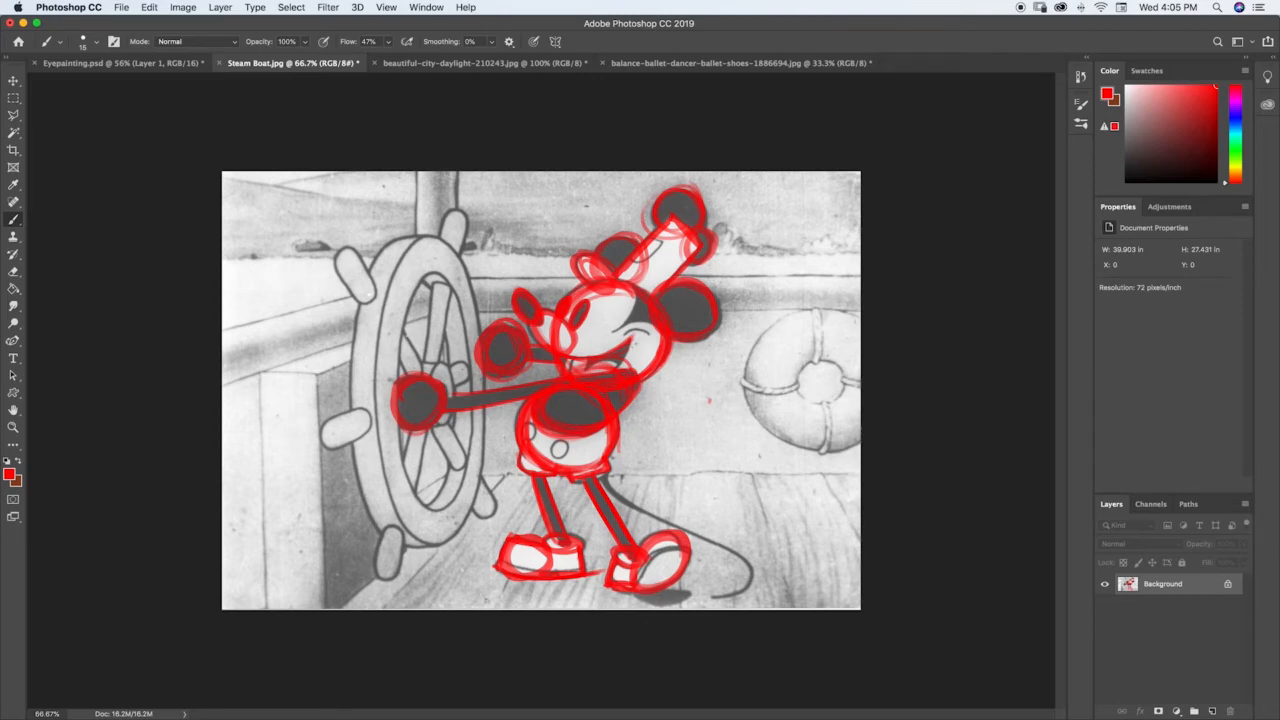
Step: Switch to the mountain landscape photo and trace the tallest peak's two long slopes in red as a large triangle
key(ctrl+Tab)
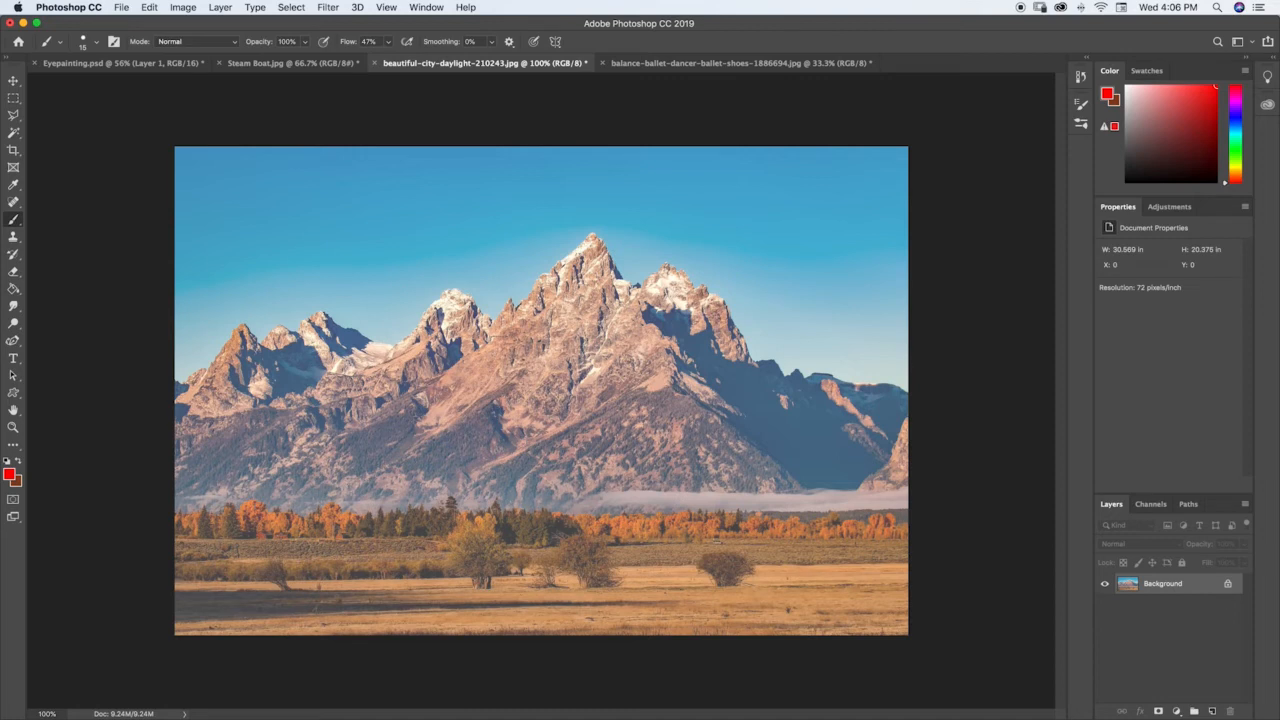
drag(592, 234, 316, 488)
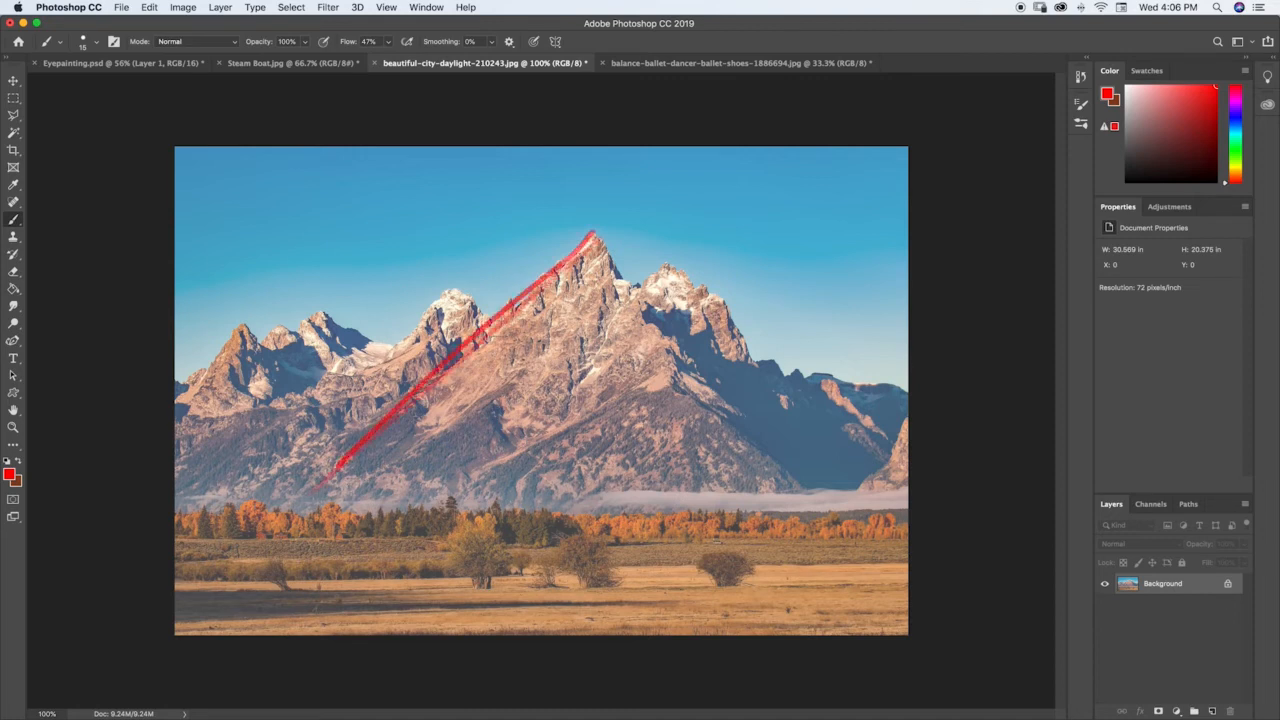
mouse_move(594, 238)
mouse_down()
mouse_move(304, 503)
mouse_move(528, 304)
mouse_move(362, 462)
mouse_up()
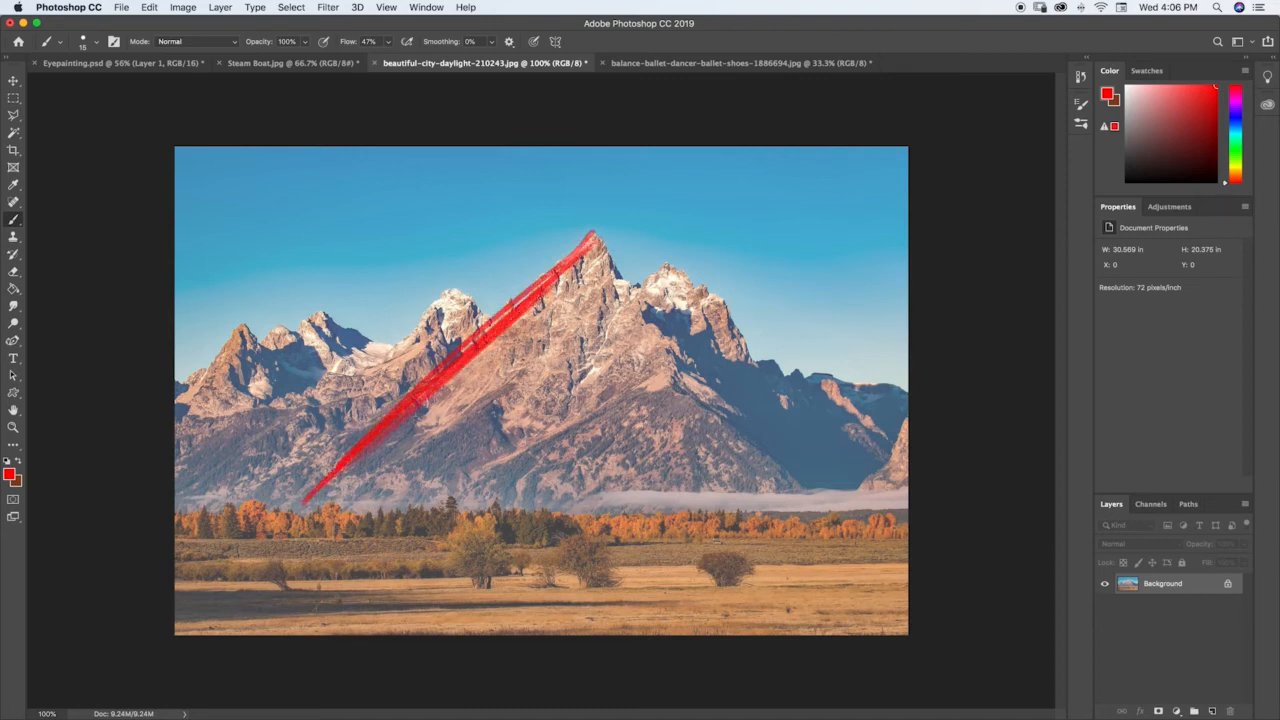
mouse_move(592, 236)
mouse_down()
mouse_move(690, 362)
mouse_move(805, 468)
mouse_move(694, 374)
mouse_move(855, 510)
mouse_up()
mouse_move(855, 510)
mouse_down()
mouse_move(636, 284)
mouse_move(822, 500)
mouse_up()
drag(586, 248, 293, 512)
drag(562, 274, 274, 521)
mouse_move(448, 371)
mouse_down()
mouse_move(588, 250)
mouse_move(638, 306)
mouse_move(598, 247)
mouse_up()
Step: Trace the smaller peak just right of the main summit as angular red shapes and extend a ridge line to the photo's right edge
mouse_move(640, 290)
mouse_down()
mouse_move(670, 263)
mouse_move(638, 294)
mouse_move(698, 290)
mouse_move(741, 325)
mouse_move(669, 266)
mouse_up()
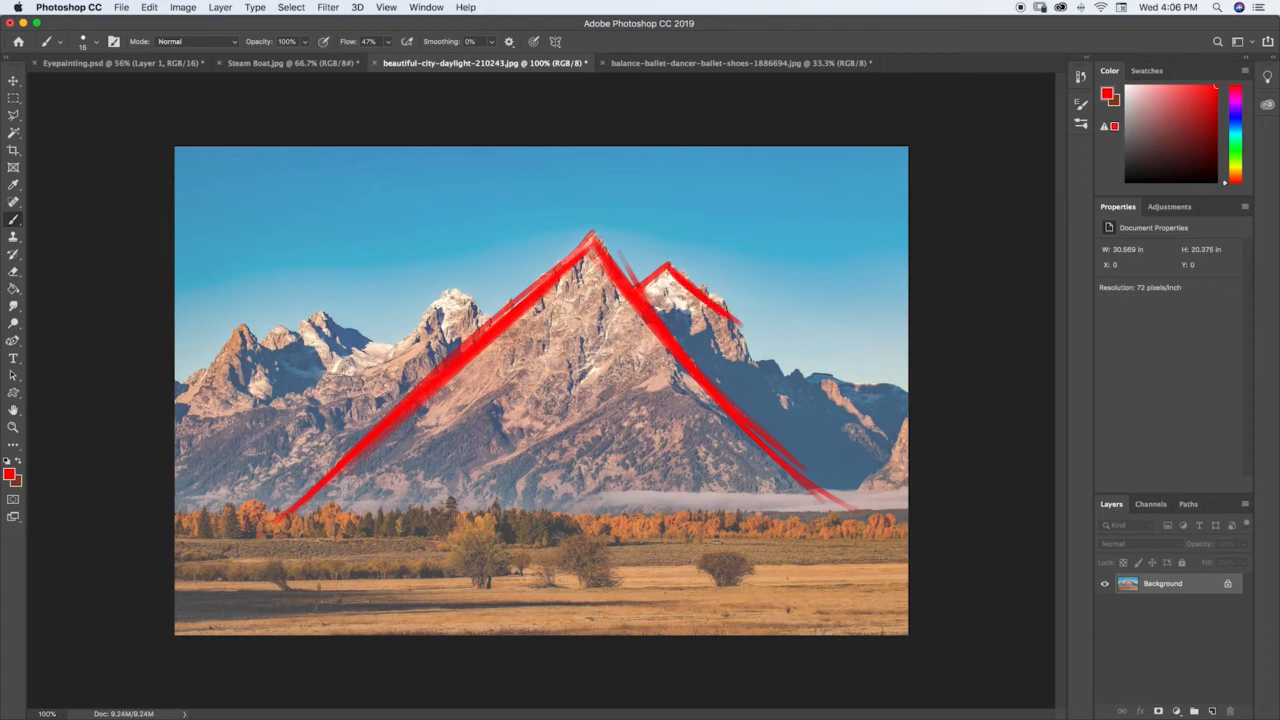
drag(662, 318, 734, 316)
drag(640, 286, 678, 263)
drag(732, 315, 837, 492)
drag(762, 375, 812, 455)
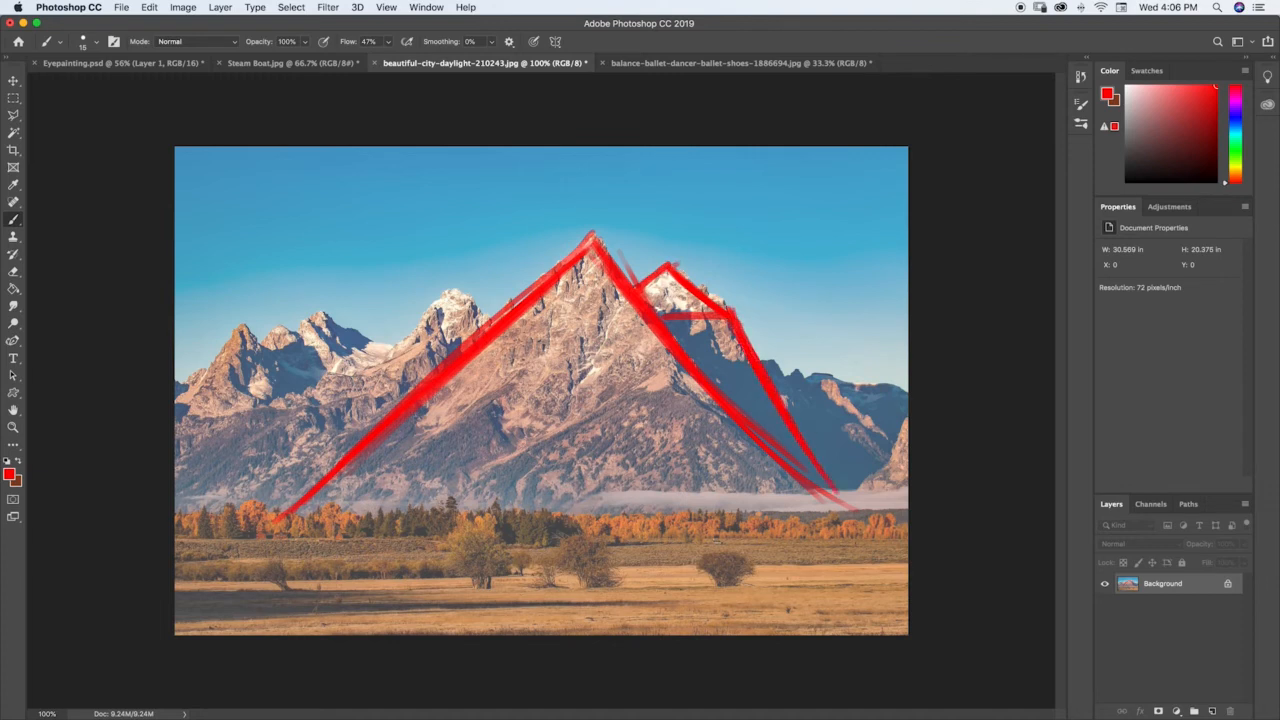
drag(762, 358, 952, 411)
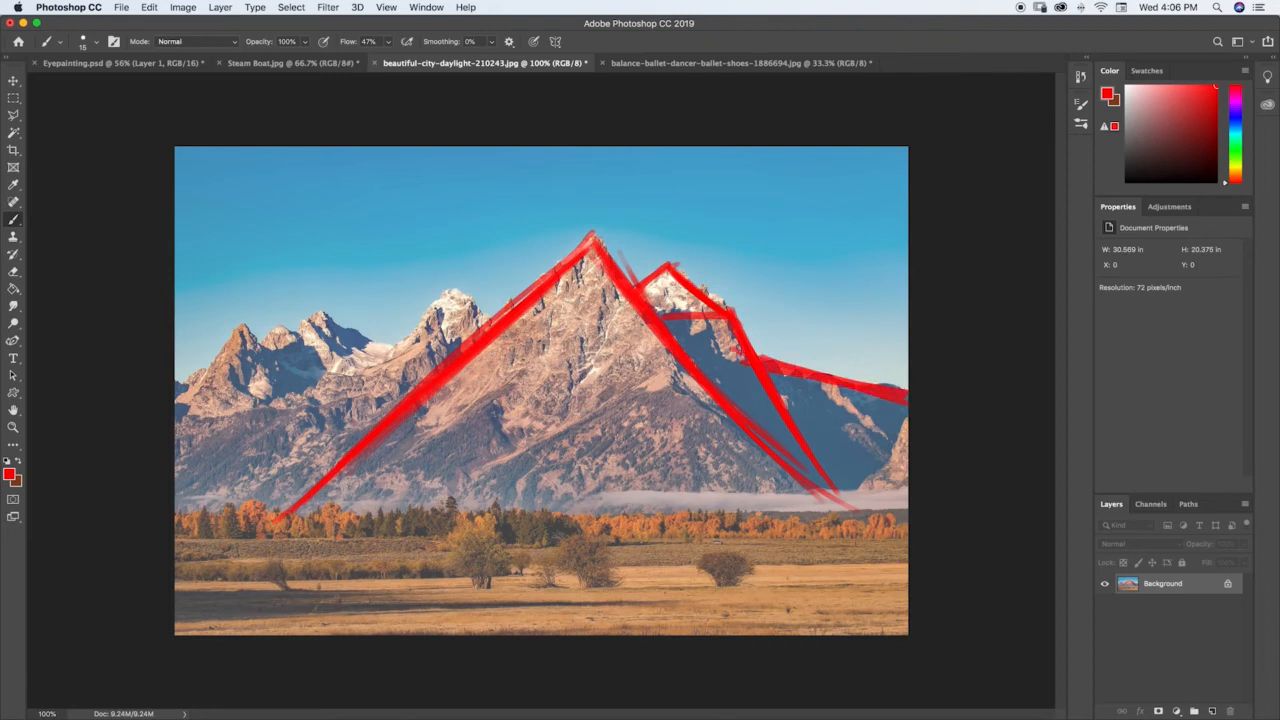
Step: Trace the snowy peak left of the main summit in red with a long left slope and a short right slope
drag(456, 288, 492, 322)
drag(453, 284, 294, 430)
drag(446, 302, 238, 466)
drag(426, 330, 186, 501)
drag(426, 315, 192, 489)
mouse_move(452, 291)
mouse_down()
mouse_move(224, 460)
mouse_move(266, 431)
mouse_up()
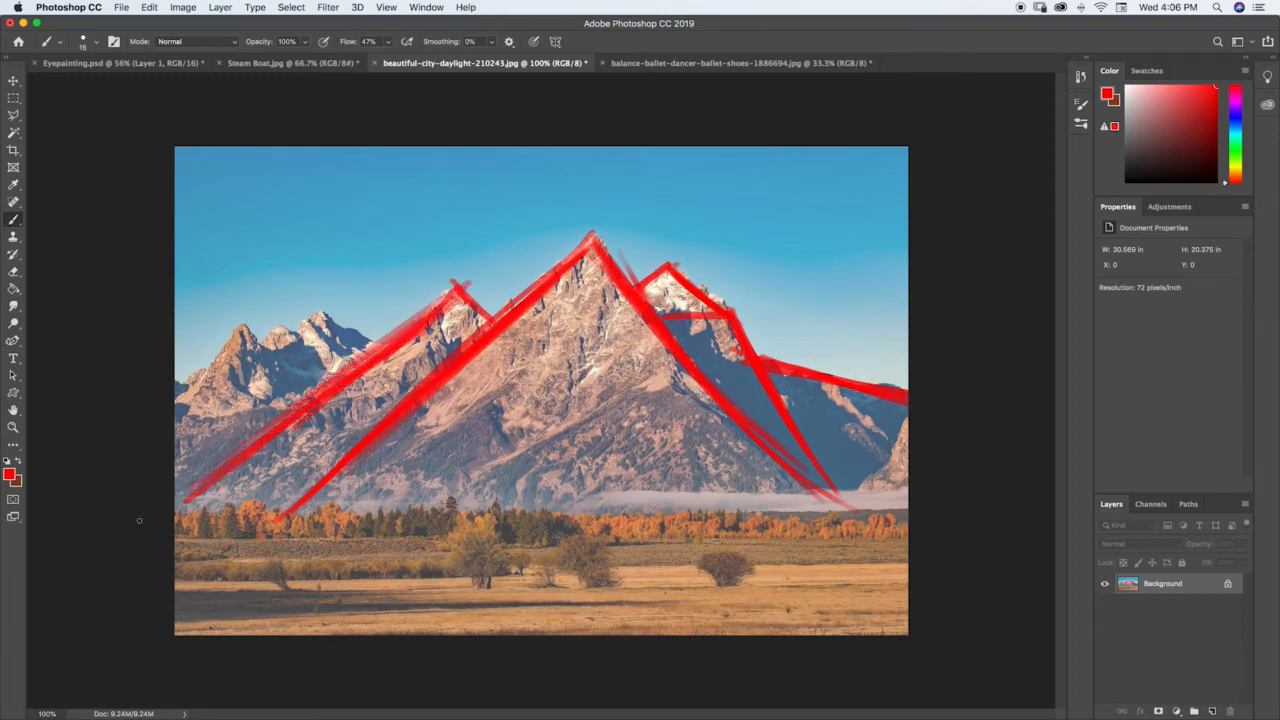
drag(466, 288, 489, 318)
mouse_move(556, 271)
mouse_down()
mouse_move(518, 303)
mouse_move(712, 462)
mouse_up()
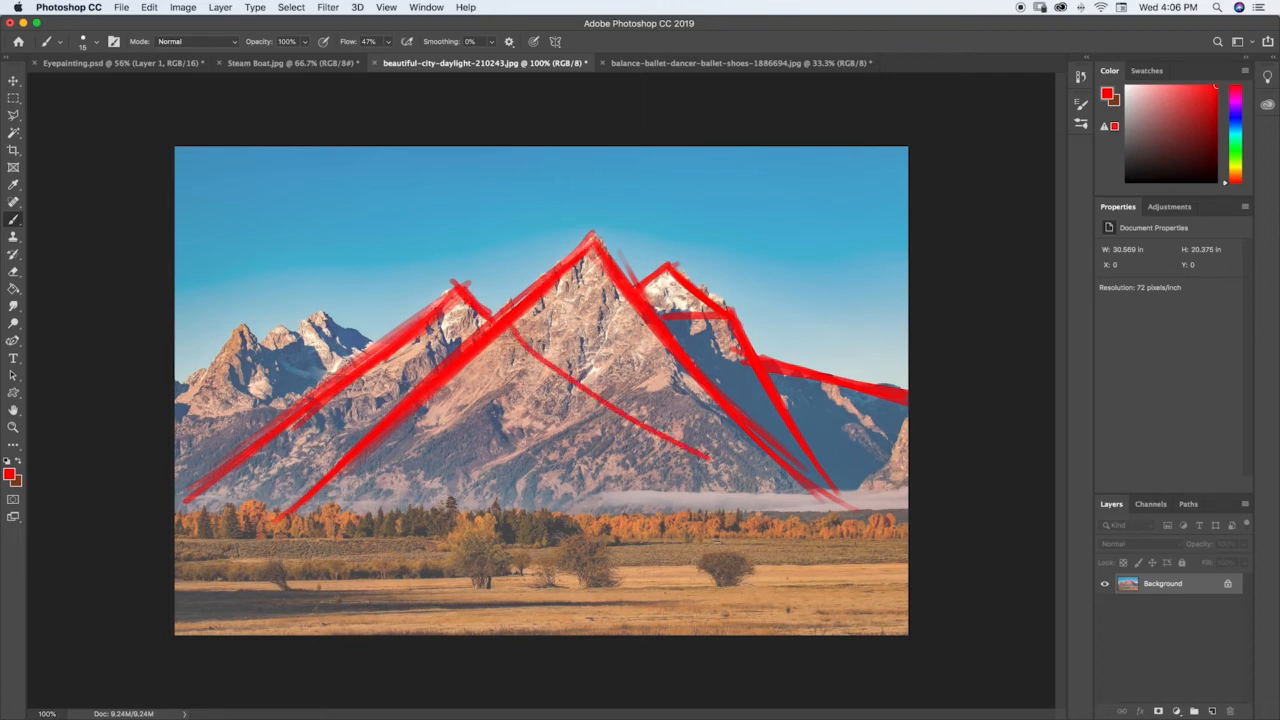
key(super+z)
drag(532, 292, 403, 404)
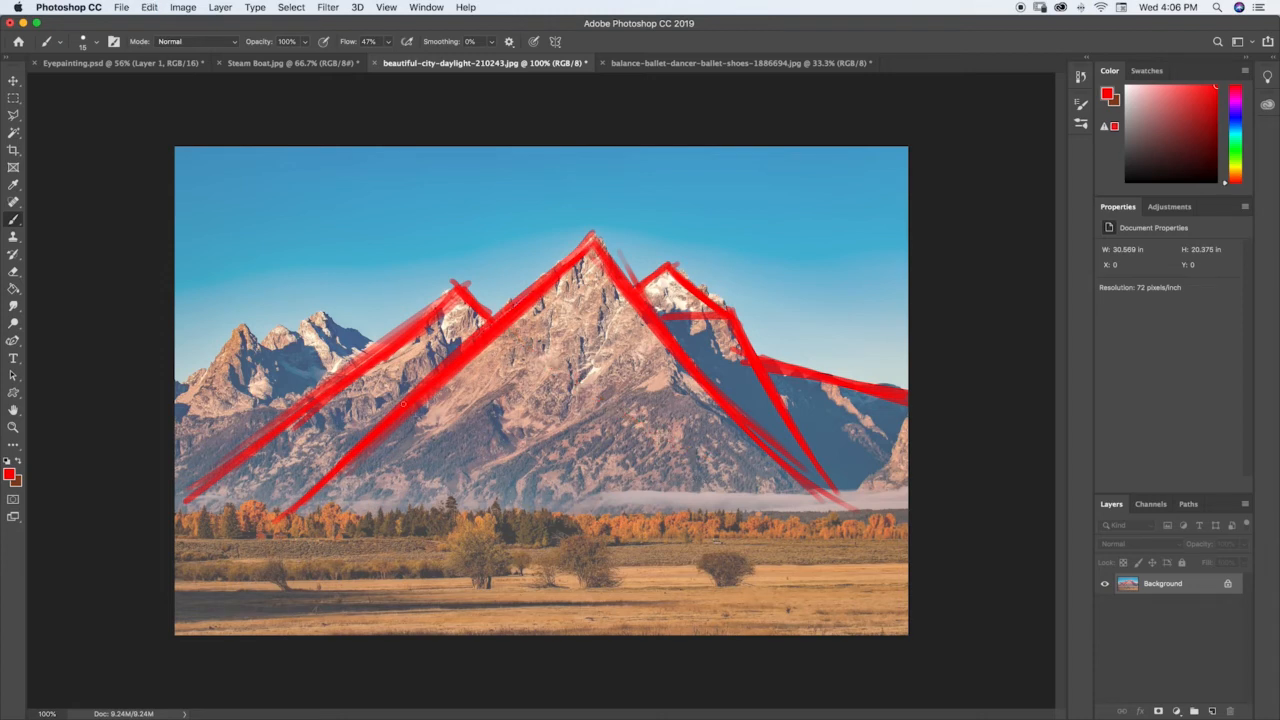
Step: Trace the small far-left peaks as overlapping red triangles and extend the neighbouring peak's long slope to the photo's left edge
mouse_move(322, 314)
mouse_down()
mouse_move(380, 346)
mouse_move(321, 314)
mouse_move(375, 344)
mouse_move(291, 331)
mouse_move(340, 365)
mouse_move(278, 323)
mouse_move(262, 338)
mouse_move(274, 330)
mouse_up()
mouse_move(318, 378)
mouse_down()
mouse_move(242, 324)
mouse_move(322, 382)
mouse_up()
mouse_move(242, 326)
mouse_down()
mouse_move(177, 417)
mouse_move(238, 334)
mouse_up()
drag(236, 338, 178, 424)
drag(176, 502, 264, 426)
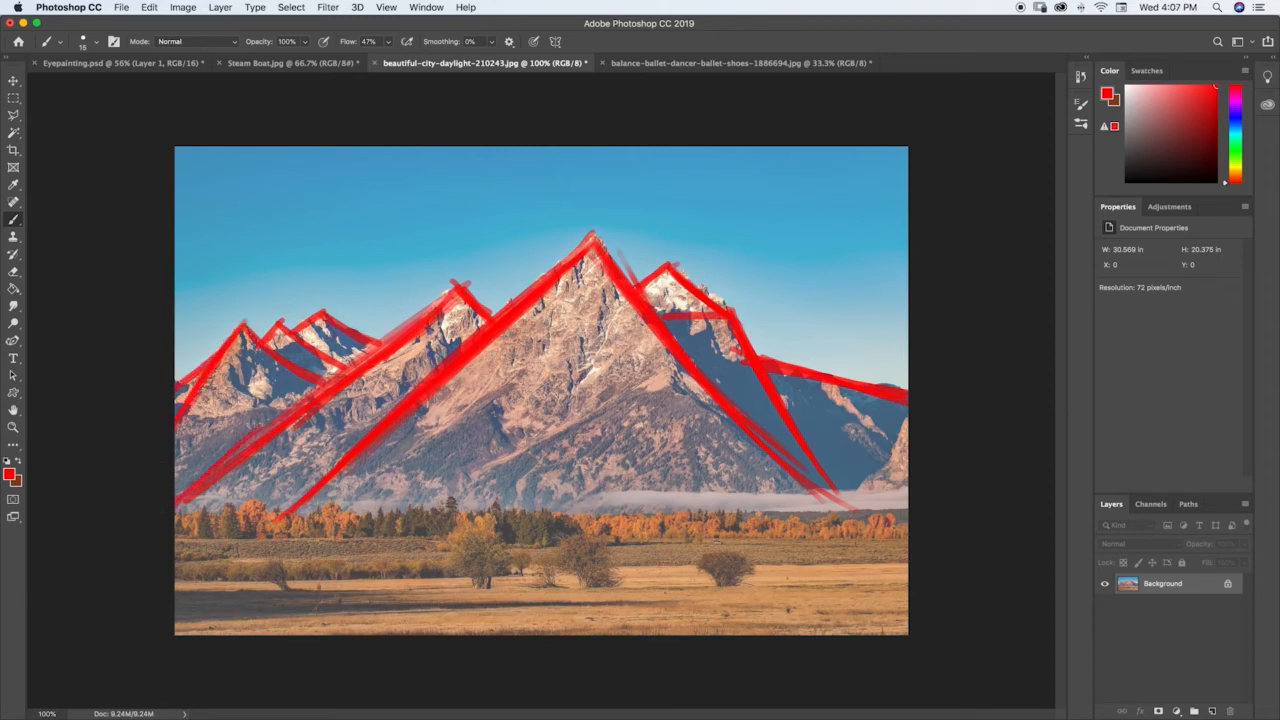
drag(312, 496, 380, 452)
Step: Draw a thick red horizontal band along the tree line at the foot of the mountains
mouse_move(212, 531)
mouse_down()
mouse_move(934, 529)
mouse_move(210, 533)
mouse_move(915, 521)
mouse_move(428, 549)
mouse_up()
mouse_move(898, 524)
mouse_down()
mouse_move(137, 531)
mouse_move(912, 520)
mouse_up()
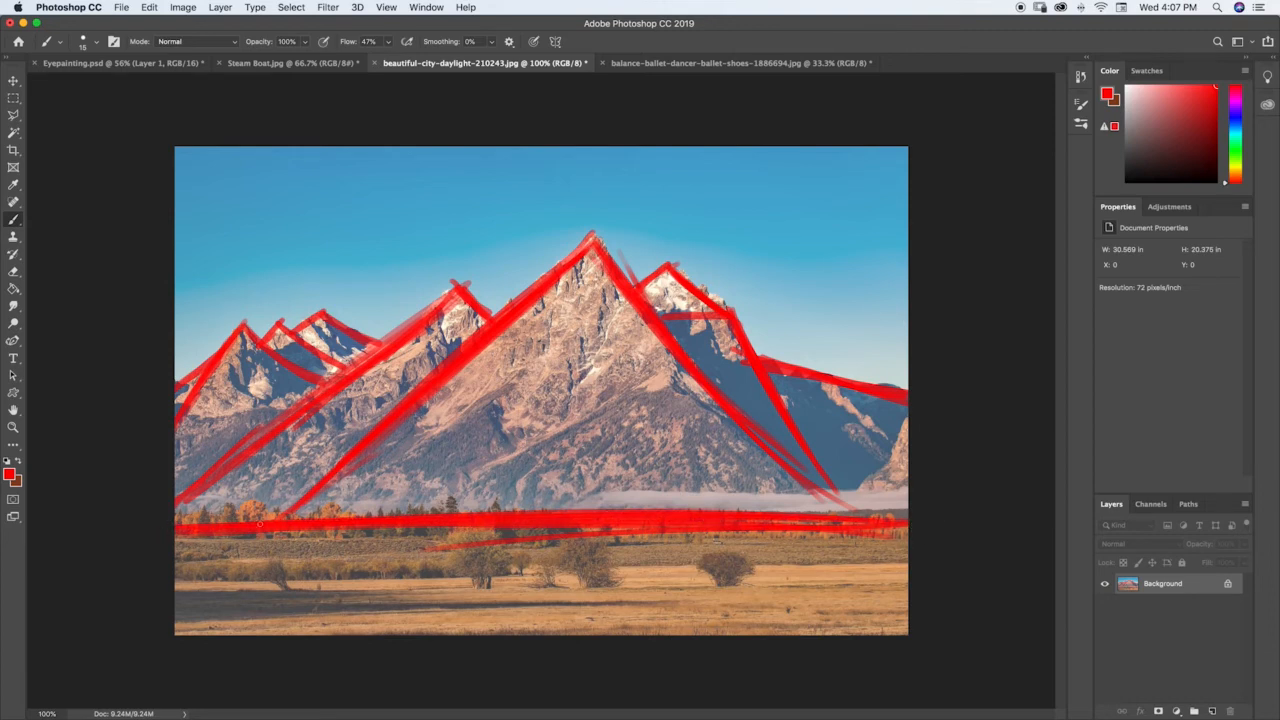
mouse_move(259, 524)
mouse_down()
mouse_move(670, 514)
mouse_move(740, 527)
mouse_up()
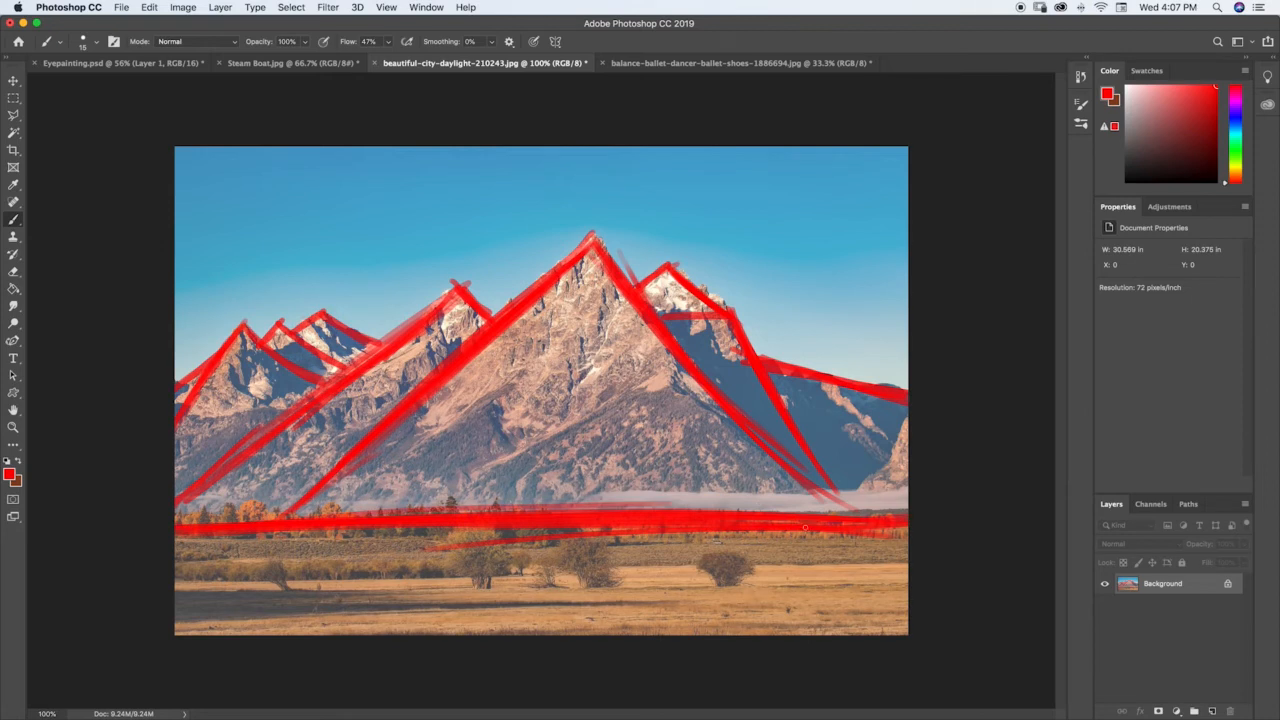
drag(563, 517, 906, 512)
Step: Trace the foreground trees and bush as red rounded shapes with short trunks, and draw a ground line across the field behind them
key(e)
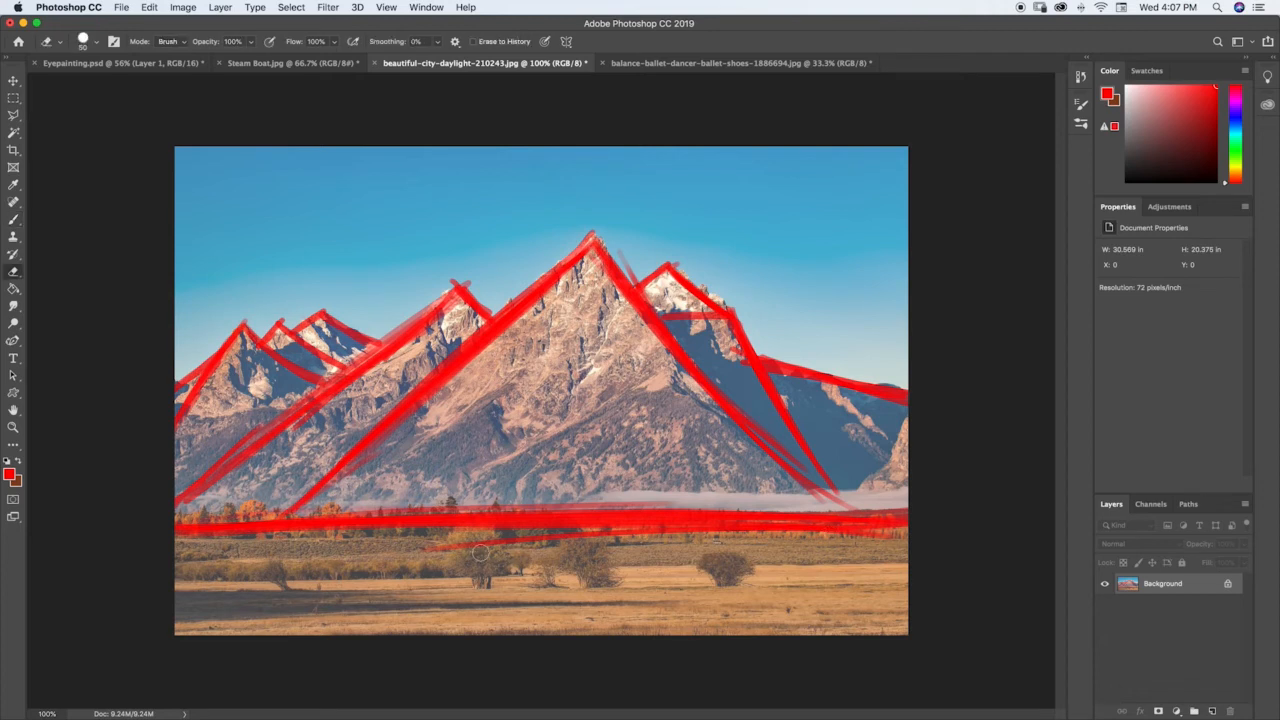
key(b)
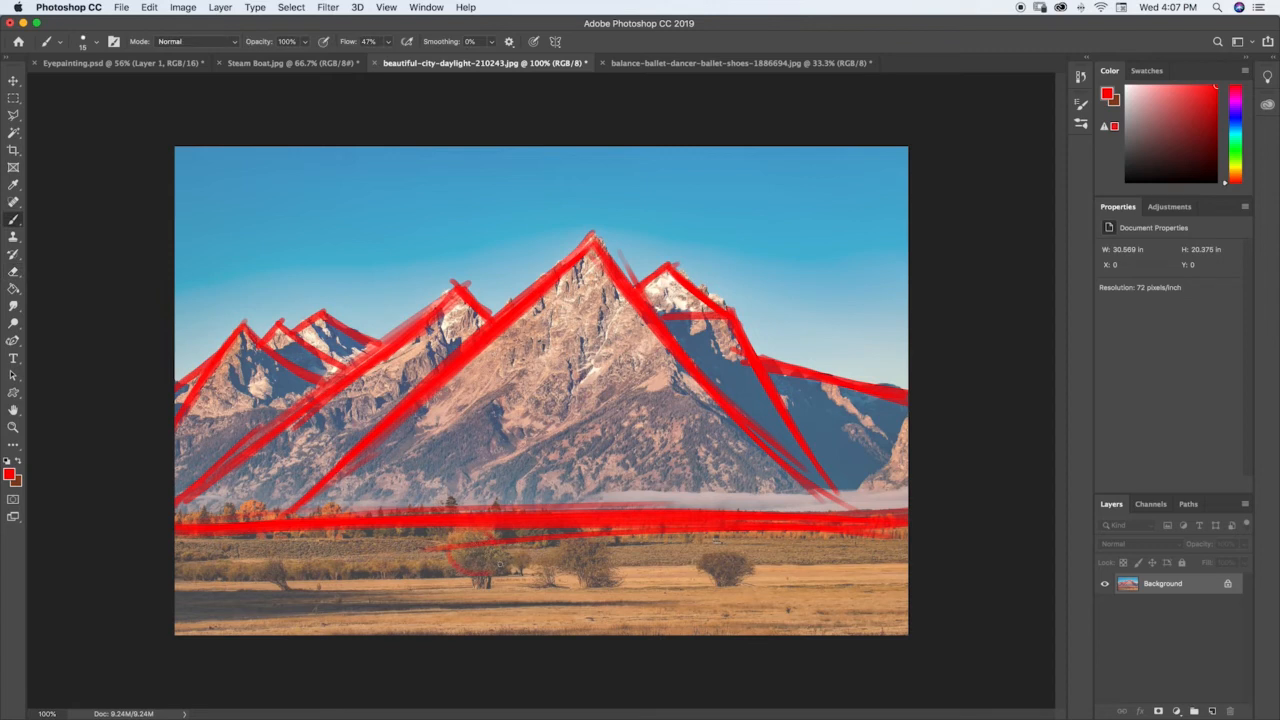
mouse_move(492, 536)
mouse_down()
mouse_move(450, 552)
mouse_move(478, 575)
mouse_move(493, 538)
mouse_move(481, 588)
mouse_up()
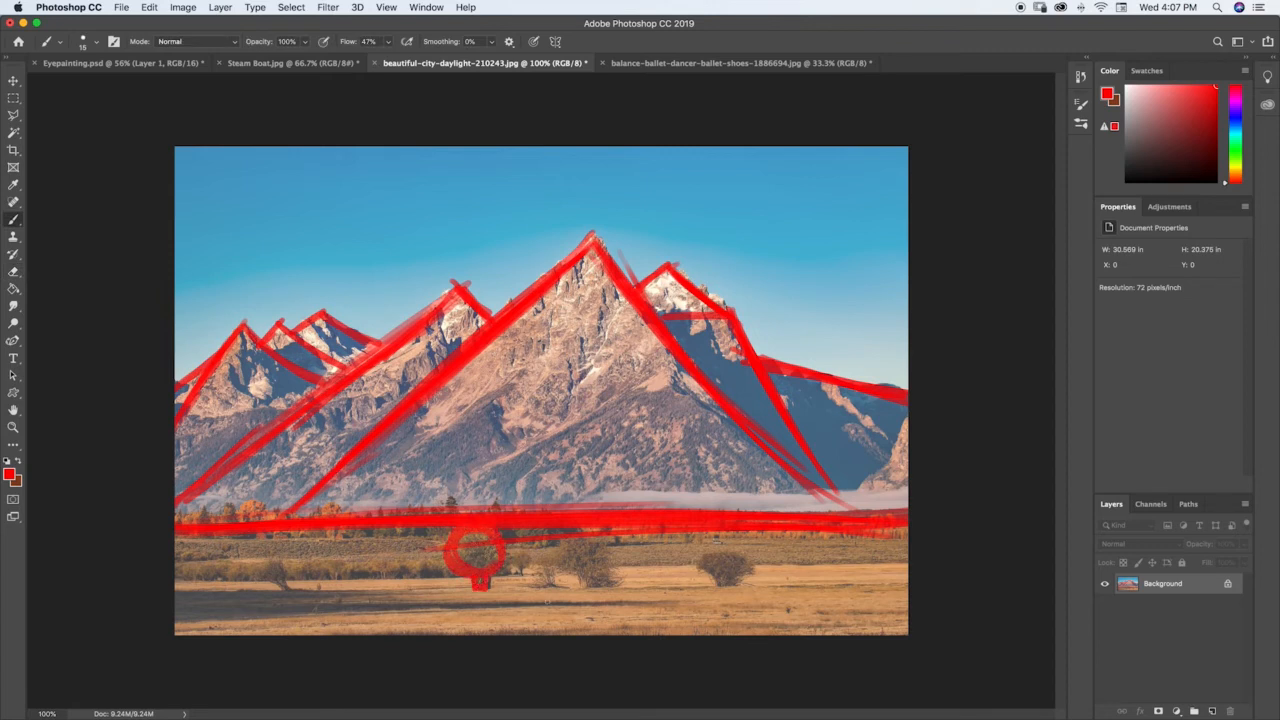
mouse_move(568, 537)
mouse_down()
mouse_move(564, 554)
mouse_move(608, 558)
mouse_move(603, 542)
mouse_move(575, 542)
mouse_up()
mouse_move(582, 586)
mouse_down()
mouse_move(590, 579)
mouse_move(535, 560)
mouse_move(558, 552)
mouse_move(550, 580)
mouse_up()
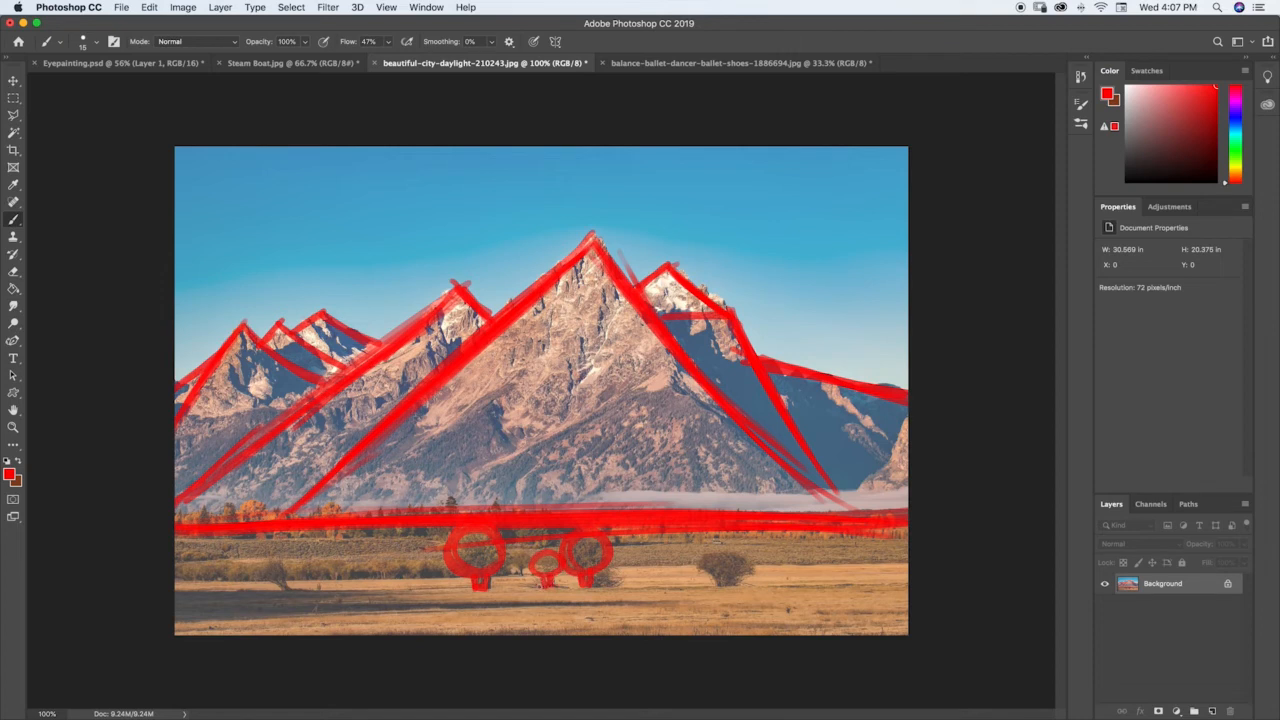
mouse_move(720, 552)
mouse_down()
mouse_move(705, 562)
mouse_move(712, 551)
mouse_move(718, 586)
mouse_move(737, 586)
mouse_up()
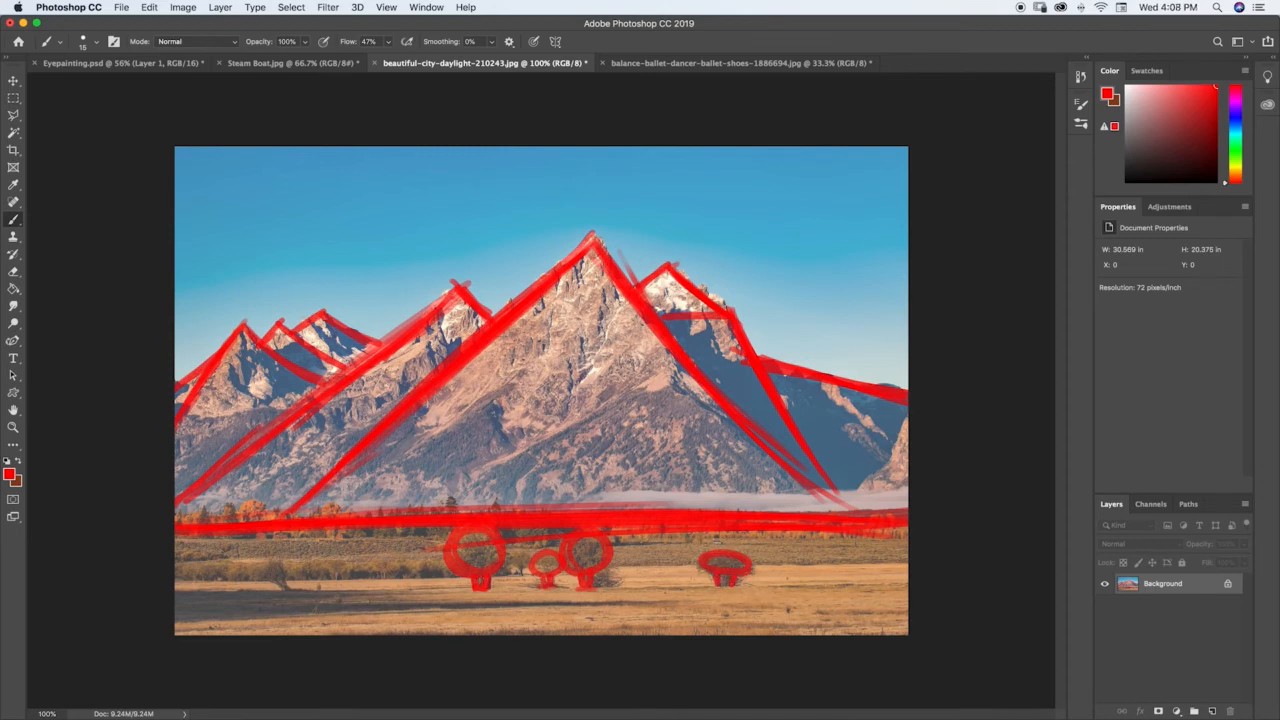
drag(606, 567, 932, 562)
mouse_move(572, 574)
mouse_down()
mouse_move(174, 587)
mouse_move(294, 582)
mouse_move(222, 586)
mouse_up()
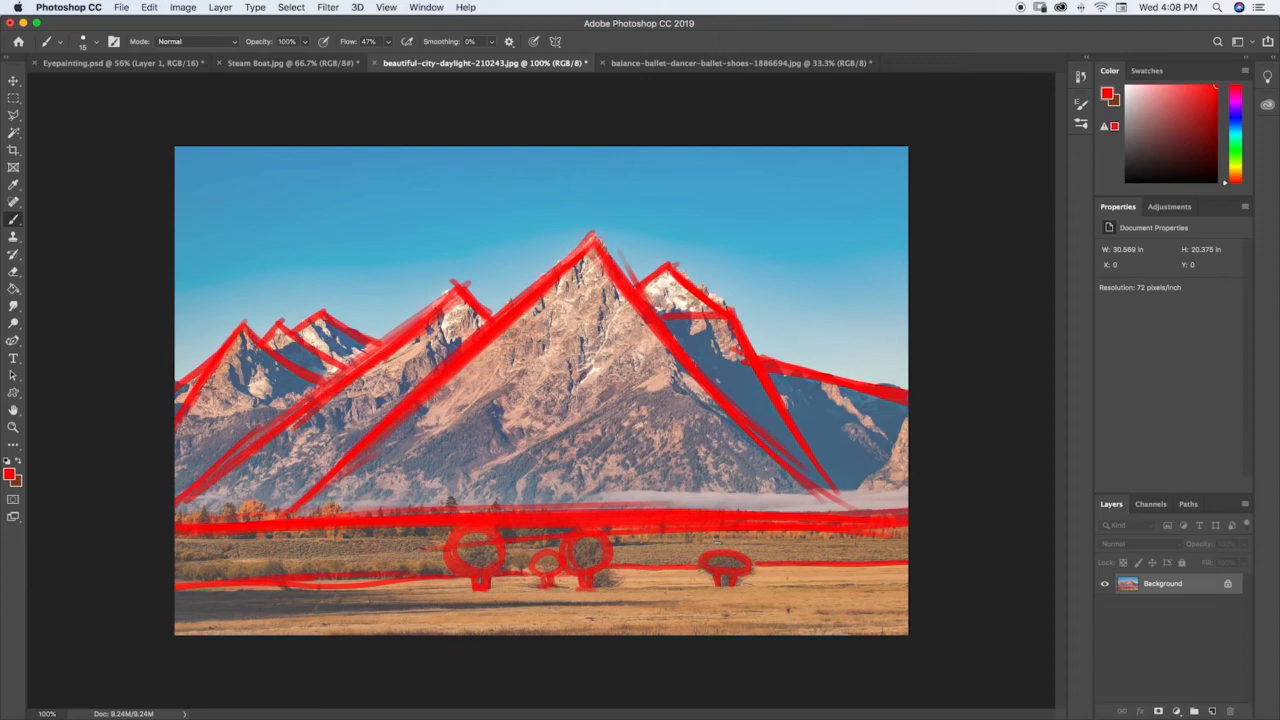
Step: Reinforce both slopes of the main peak's red triangle
drag(290, 508, 388, 413)
drag(596, 238, 776, 464)
drag(450, 382, 538, 305)
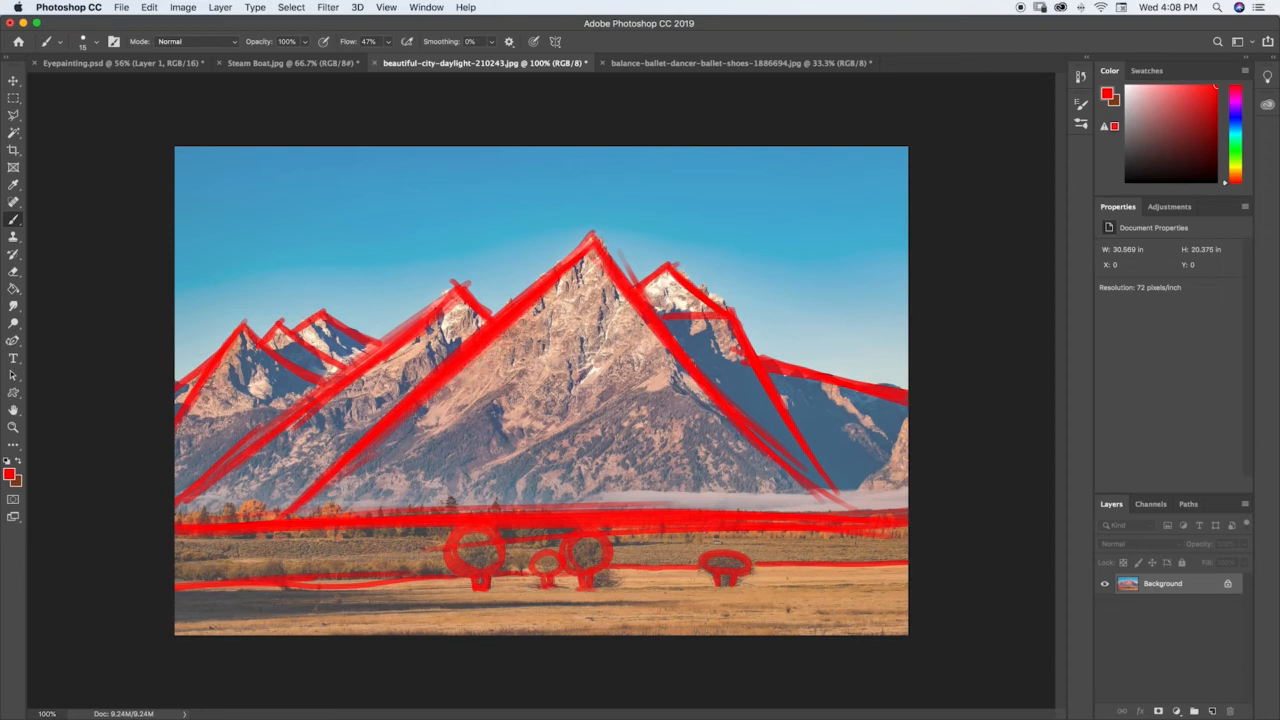
drag(455, 285, 443, 282)
Step: Switch to the ballet dancer photo and, with a 20 px brush, trace the head as a red circle with a wedge for the face
click(730, 63)
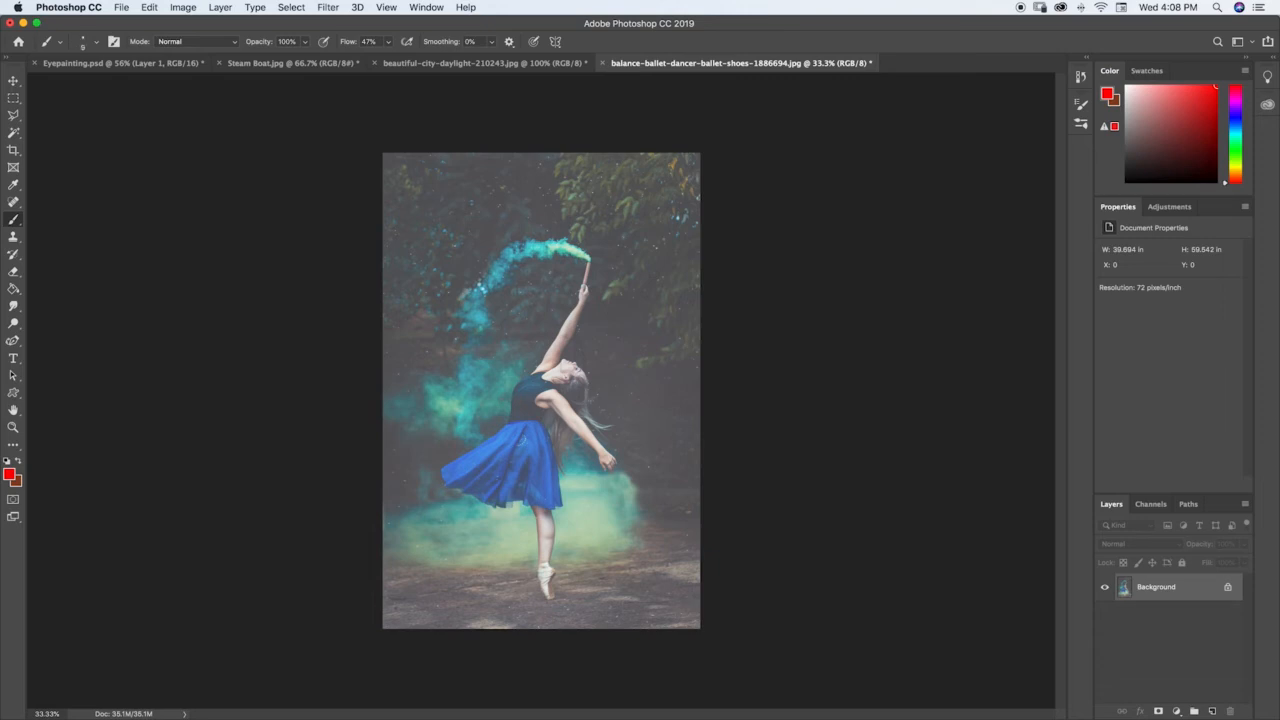
key(z)
mouse_move(541, 415)
mouse_down()
mouse_move(600, 411)
mouse_move(579, 404)
mouse_up()
key(b)
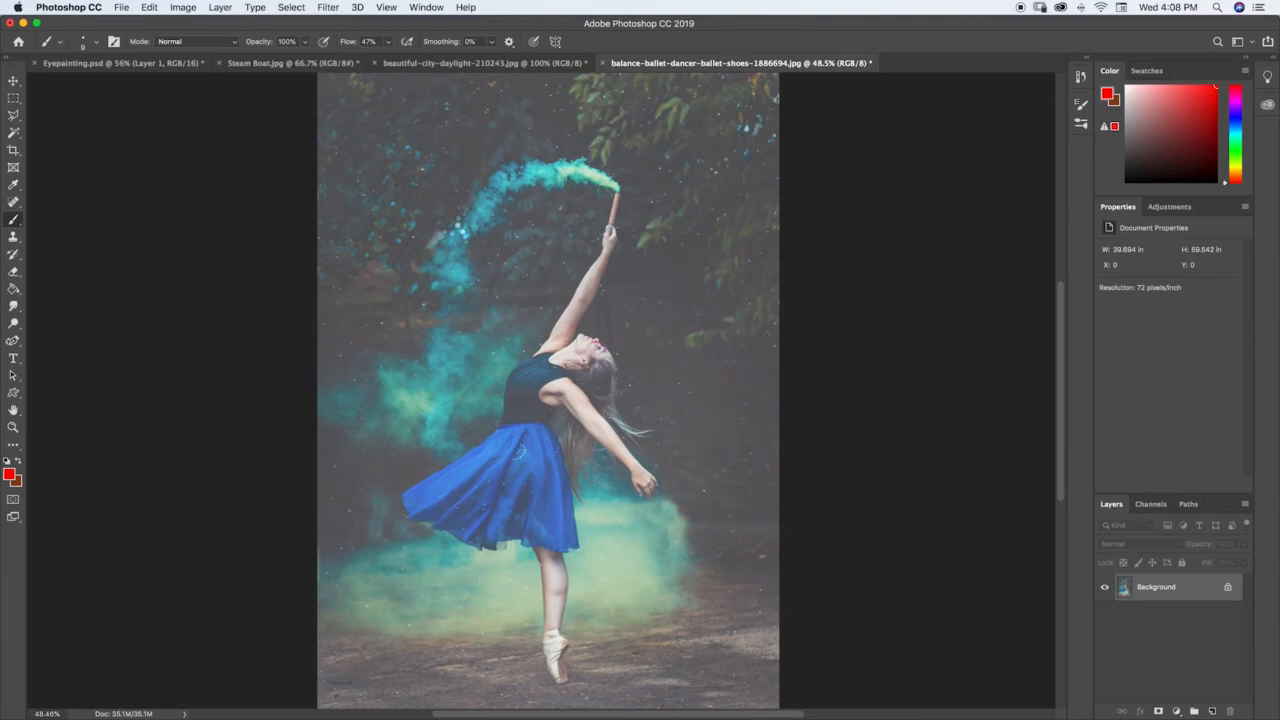
key(bracketright)
key(bracketright)
key(bracketright)
key(bracketright)
key(bracketleft)
mouse_move(600, 350)
mouse_down()
mouse_move(612, 378)
mouse_move(576, 366)
mouse_move(604, 348)
mouse_move(590, 368)
mouse_move(574, 346)
mouse_move(590, 336)
mouse_move(600, 342)
mouse_move(584, 340)
mouse_move(575, 362)
mouse_move(556, 354)
mouse_move(566, 348)
mouse_move(555, 368)
mouse_up()
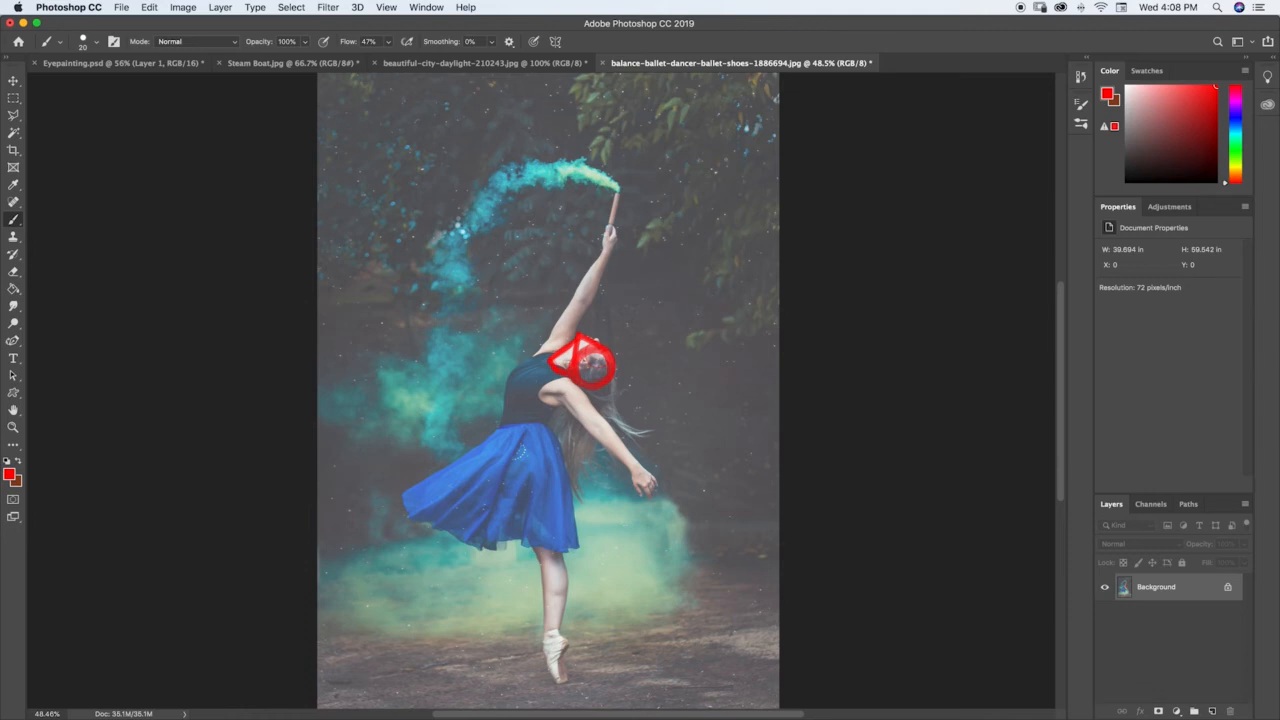
Step: Outline the raised arm as two tapered segments, then use a 30 px brush to trace its hand as an oval and the stick as a line
drag(574, 298, 546, 344)
mouse_move(580, 296)
mouse_down()
mouse_move(564, 342)
mouse_move(542, 348)
mouse_move(558, 347)
mouse_up()
mouse_move(577, 296)
mouse_down()
mouse_move(610, 250)
mouse_move(590, 302)
mouse_up()
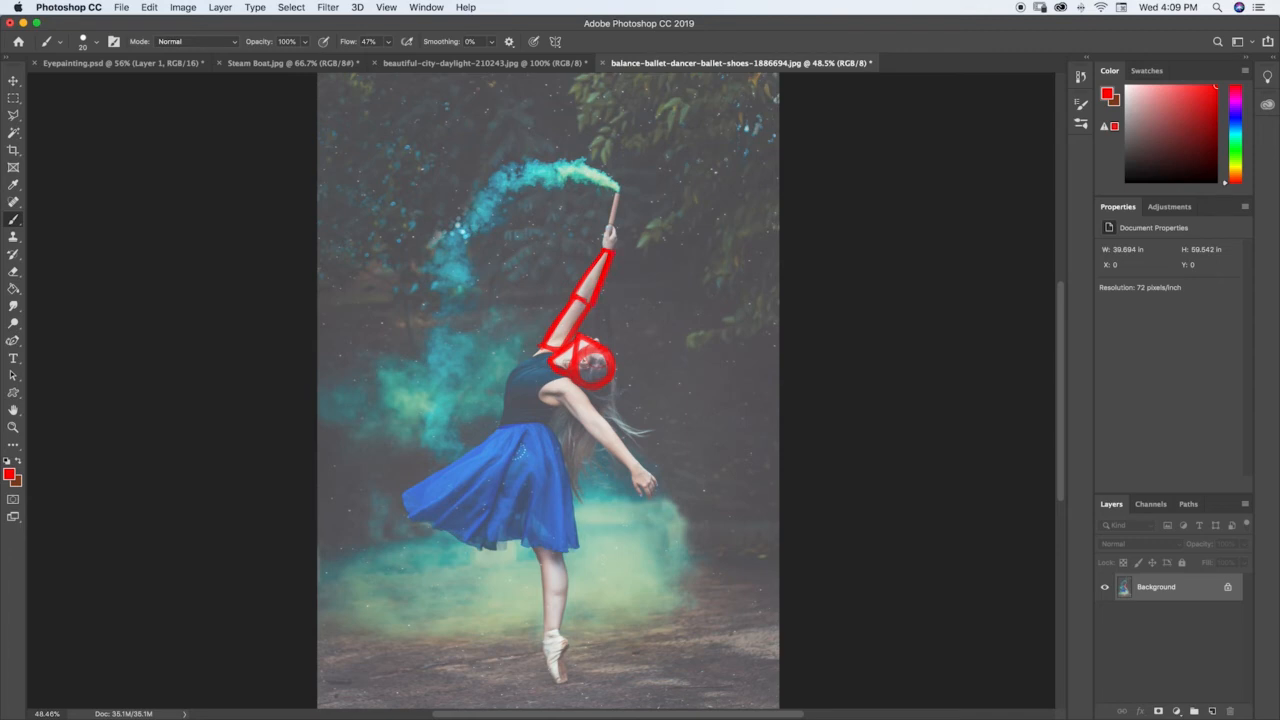
key(bracketright)
mouse_move(606, 240)
mouse_down()
mouse_move(606, 273)
mouse_move(618, 190)
mouse_up()
Step: Outline the dancer's lowered arm in red as two tapered segments and its hand as a small angular block
mouse_move(562, 384)
mouse_down()
mouse_move(632, 468)
mouse_move(601, 420)
mouse_up()
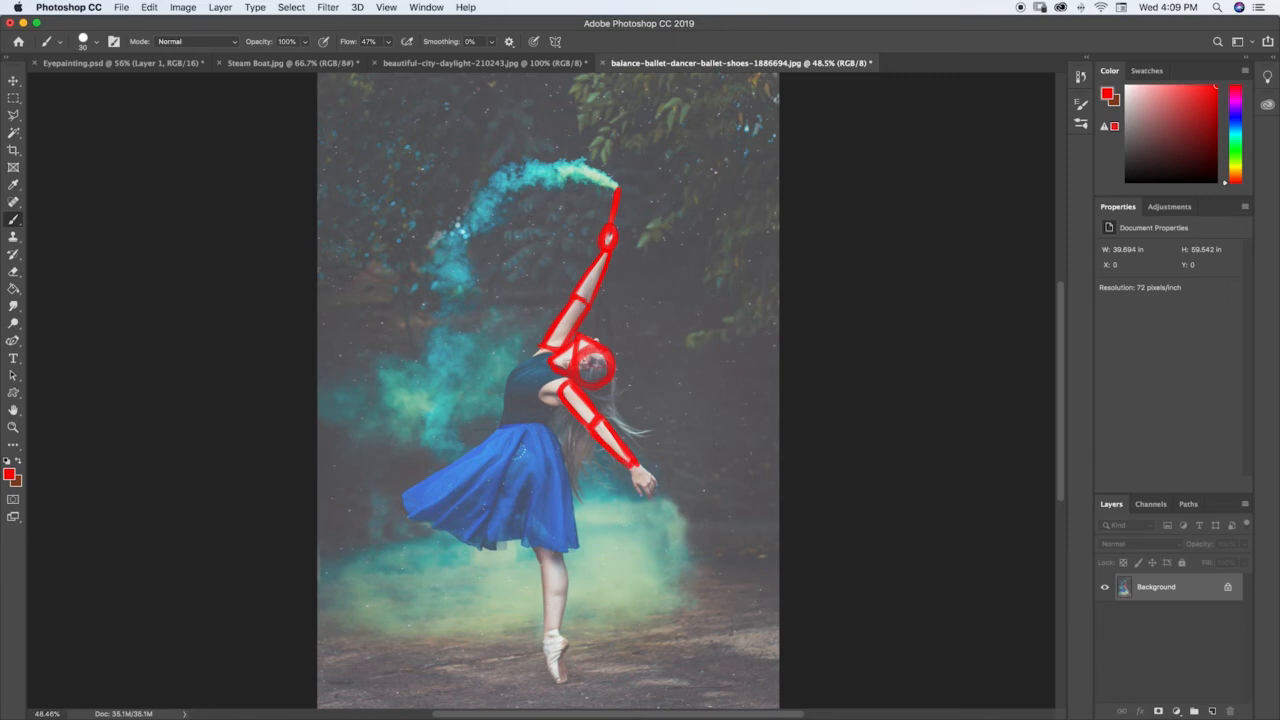
mouse_move(632, 466)
mouse_down()
mouse_move(643, 485)
mouse_move(646, 474)
mouse_move(636, 496)
mouse_move(652, 499)
mouse_move(657, 480)
mouse_up()
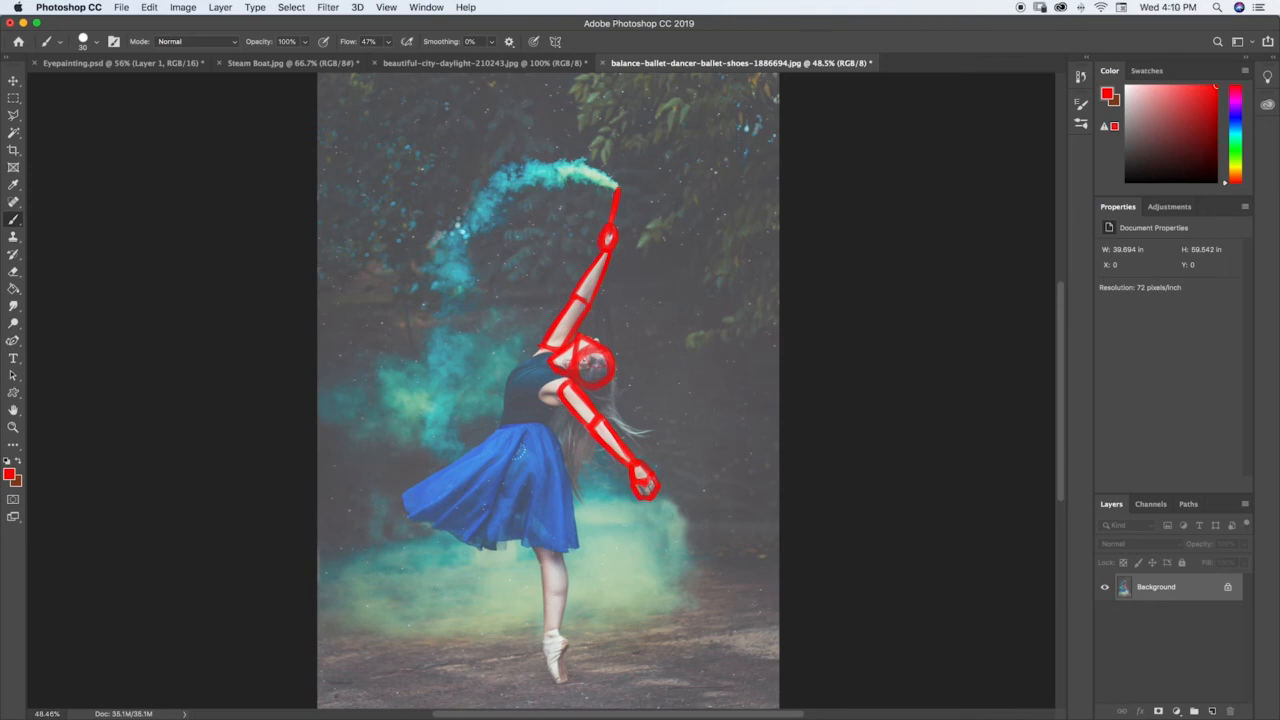
Step: Reduce the brush size and trace the dancer's torso in red as angular chest and waist blocks divided by a diagonal line
key(bracketleft)
key(bracketleft)
drag(552, 346, 508, 368)
shift+click(552, 404)
mouse_move(508, 370)
mouse_down()
mouse_move(500, 427)
mouse_move(540, 425)
mouse_up()
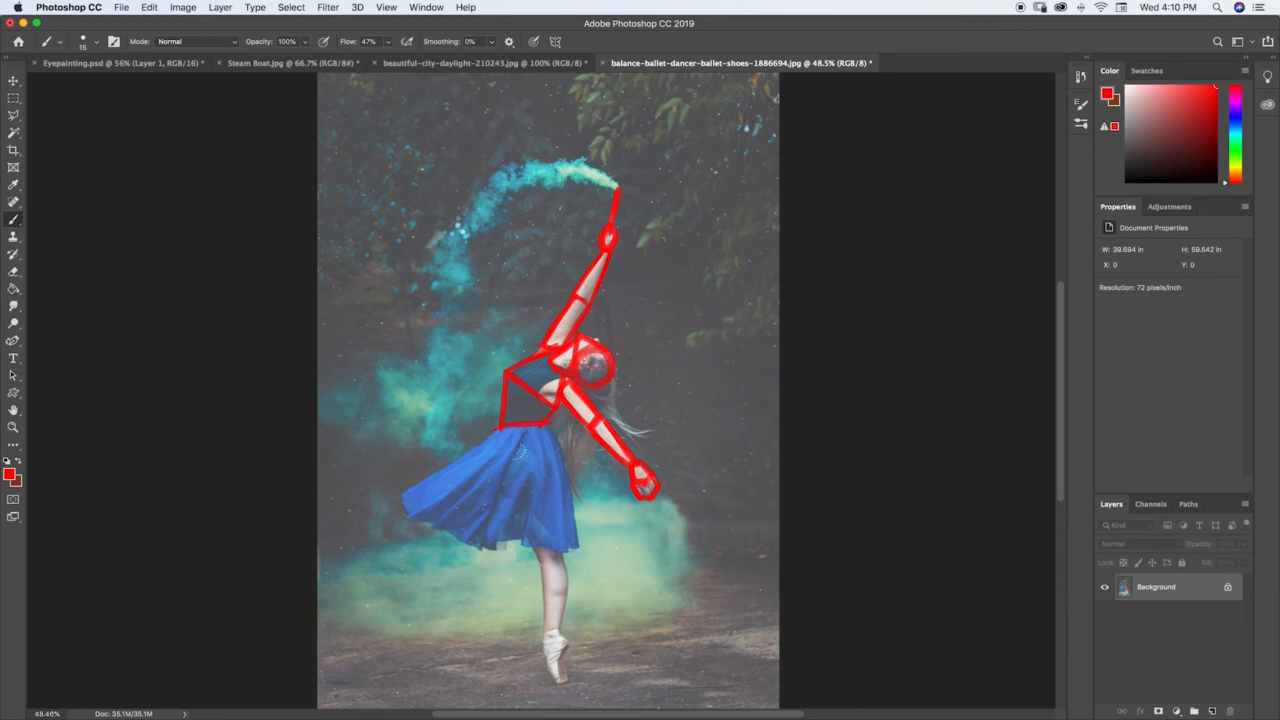
Step: Trace the dancer's skirt in red as a large flared triangle from the waist down to a straight slanted hem
drag(499, 431, 388, 510)
drag(548, 425, 582, 550)
drag(558, 415, 564, 465)
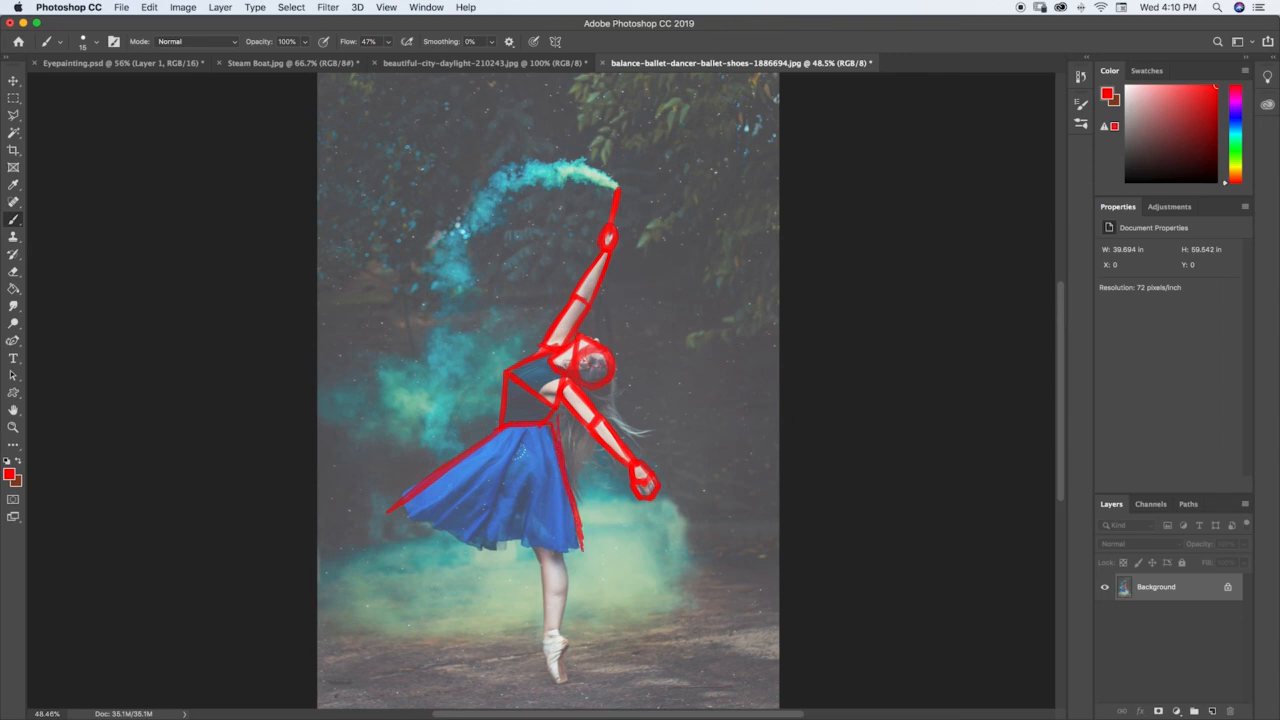
mouse_move(400, 508)
mouse_down()
mouse_move(388, 522)
mouse_move(592, 549)
mouse_up()
drag(392, 518, 576, 546)
drag(567, 488, 586, 550)
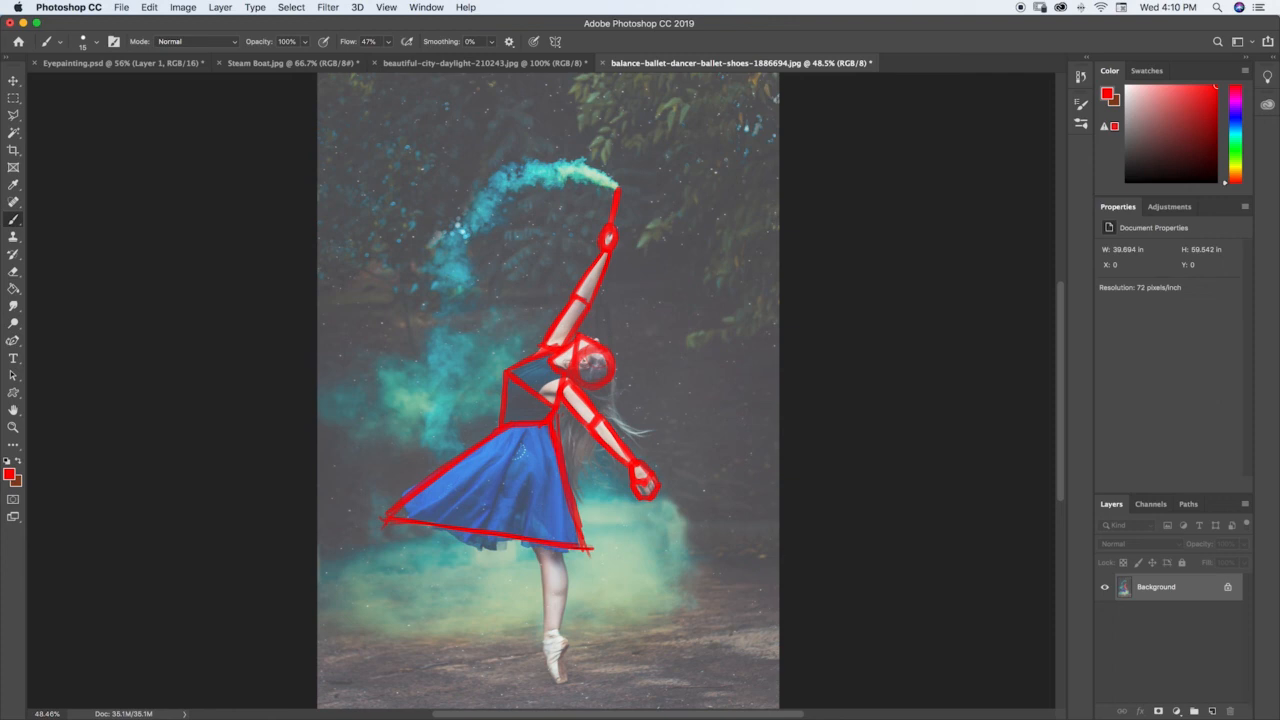
Step: Outline the standing leg below the skirt in red as tapered segments and the pointed ballet shoe as angular blocks
mouse_move(531, 544)
mouse_down()
mouse_move(541, 563)
mouse_move(561, 558)
mouse_up()
mouse_move(541, 562)
mouse_down()
mouse_move(542, 595)
mouse_move(569, 587)
mouse_move(545, 577)
mouse_move(562, 622)
mouse_move(544, 632)
mouse_move(556, 629)
mouse_up()
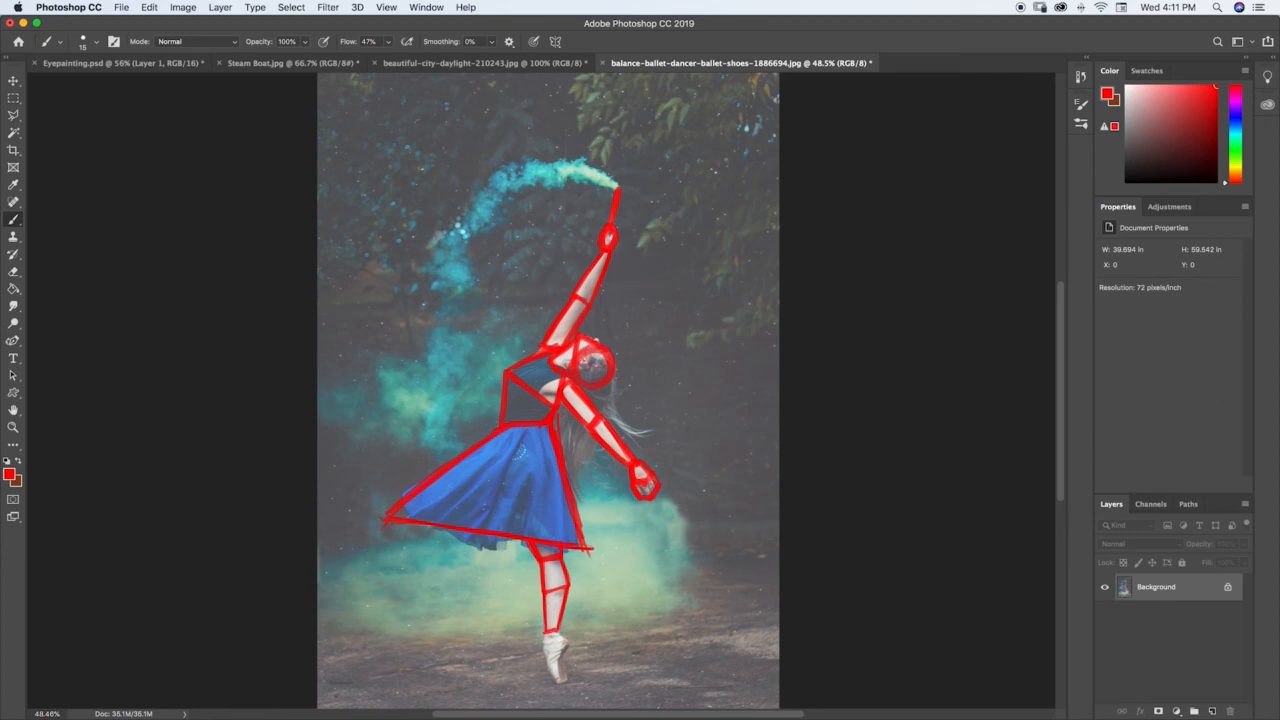
mouse_move(544, 631)
mouse_down()
mouse_move(547, 657)
mouse_move(566, 645)
mouse_move(554, 682)
mouse_move(566, 662)
mouse_up()
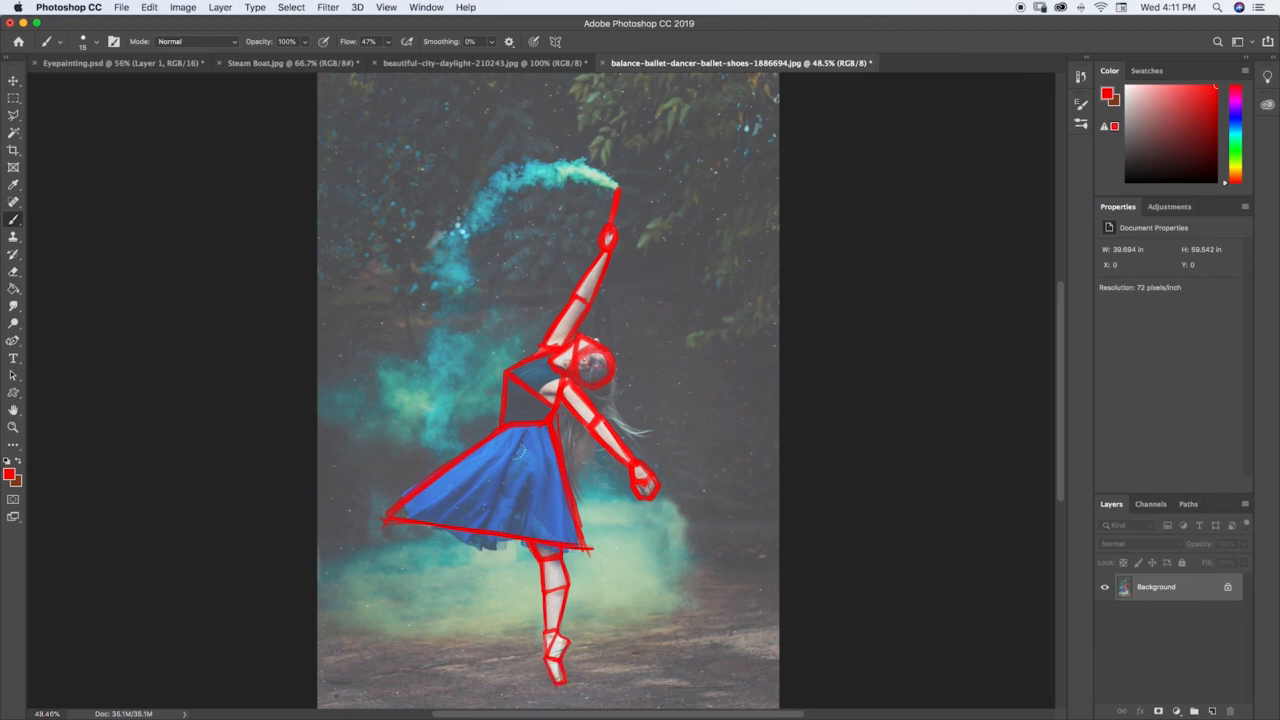